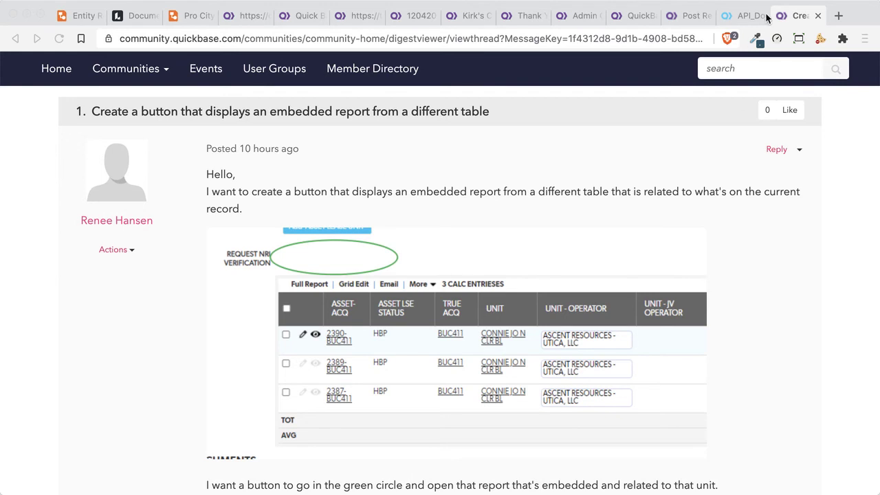
# Switch to the Project #4 record and examine the Add Task button and the embedded Tasks report
pyautogui.click(419, 17)
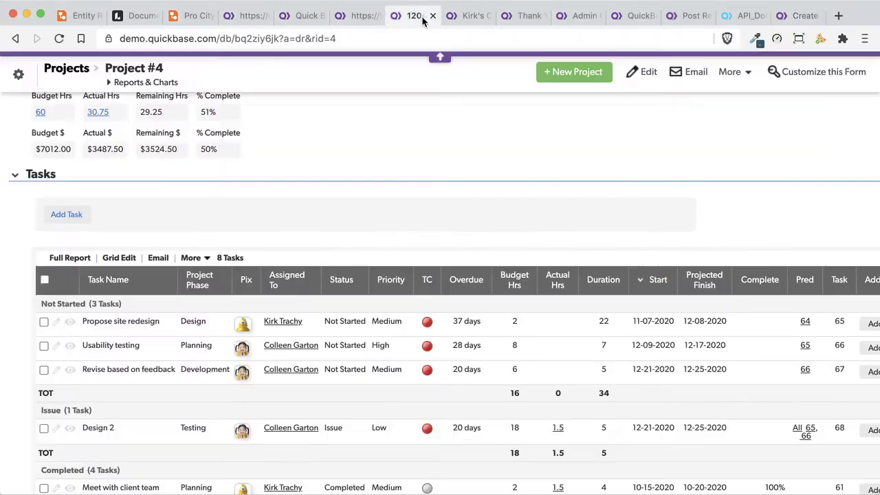
pyautogui.scroll(-1, 306, 186)
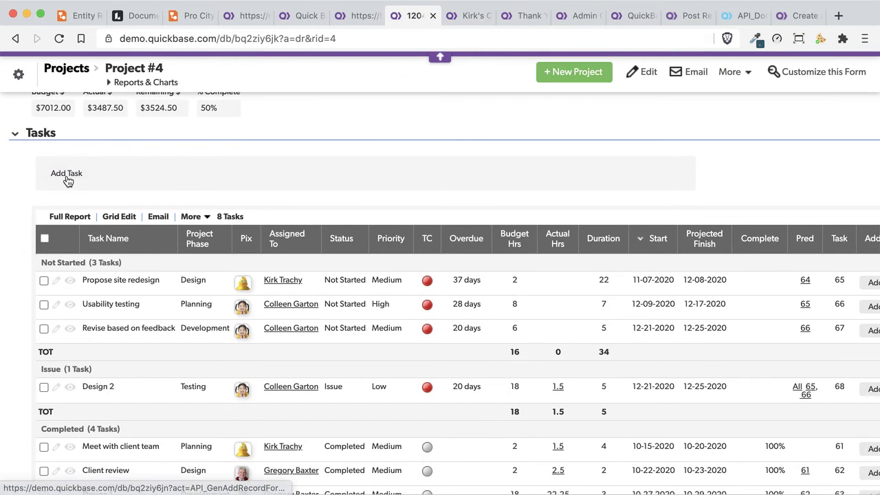
pyautogui.scroll(-1, 331, 315)
pyautogui.scroll(-3, 331, 315)
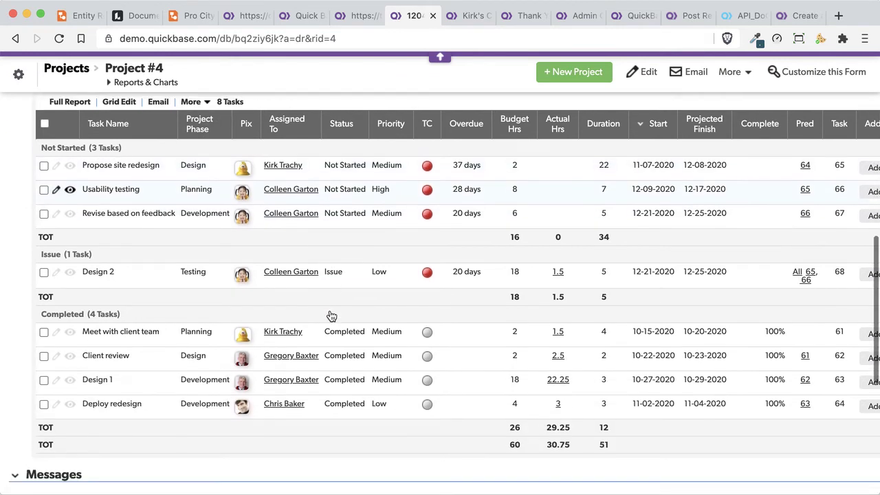
pyautogui.scroll(2, 330, 315)
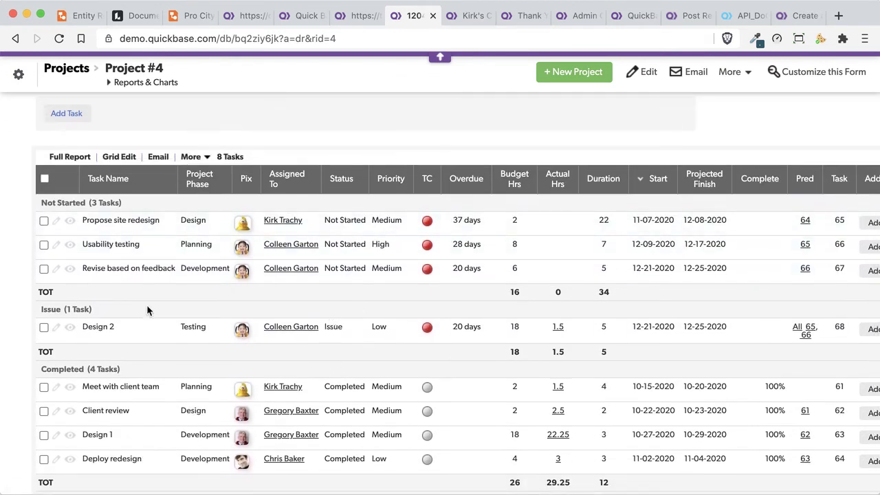
# Set the Tasks element on the Project form to display just a link to the related tasks, and save
pyautogui.rightClick(51, 143)
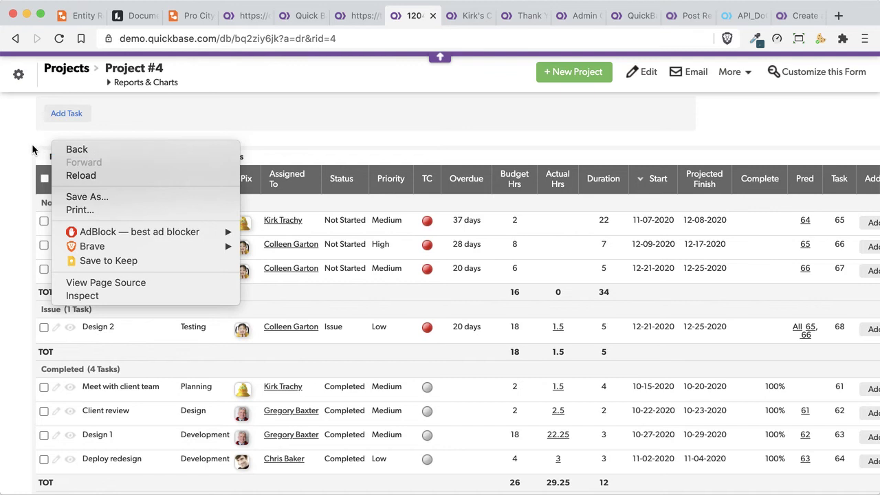
pyautogui.click(38, 146)
pyautogui.rightClick(38, 146)
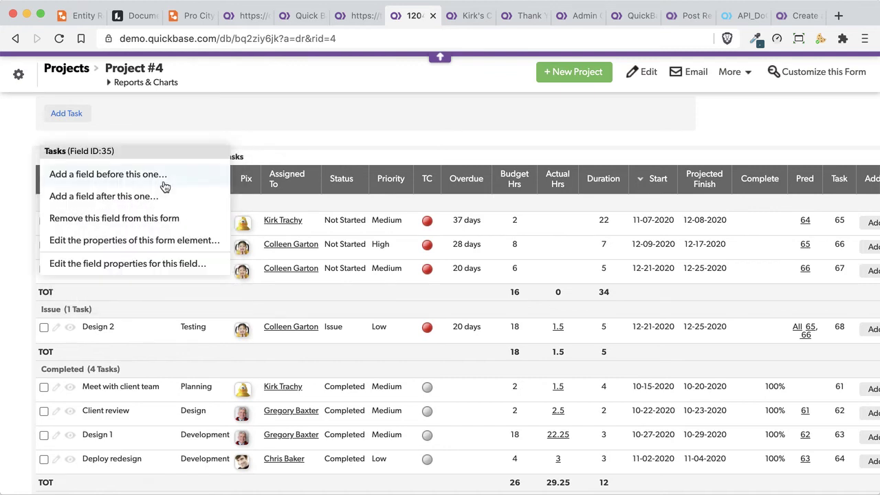
pyautogui.click(163, 242)
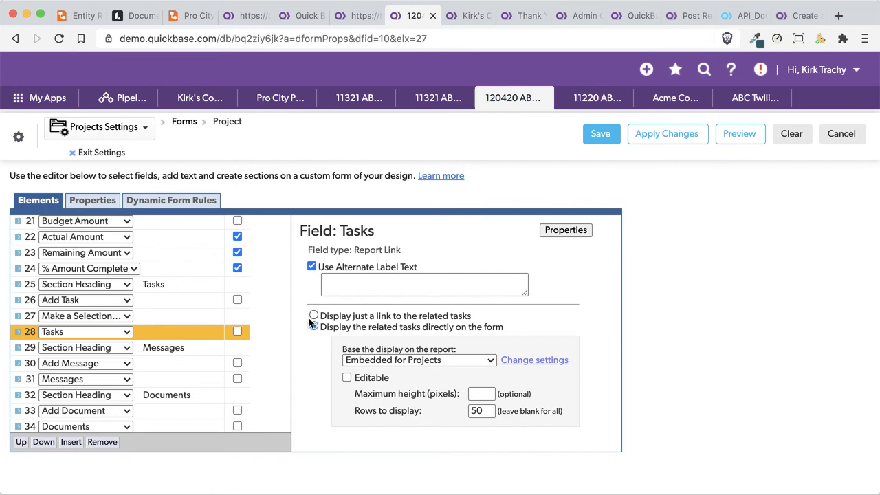
pyautogui.click(315, 318)
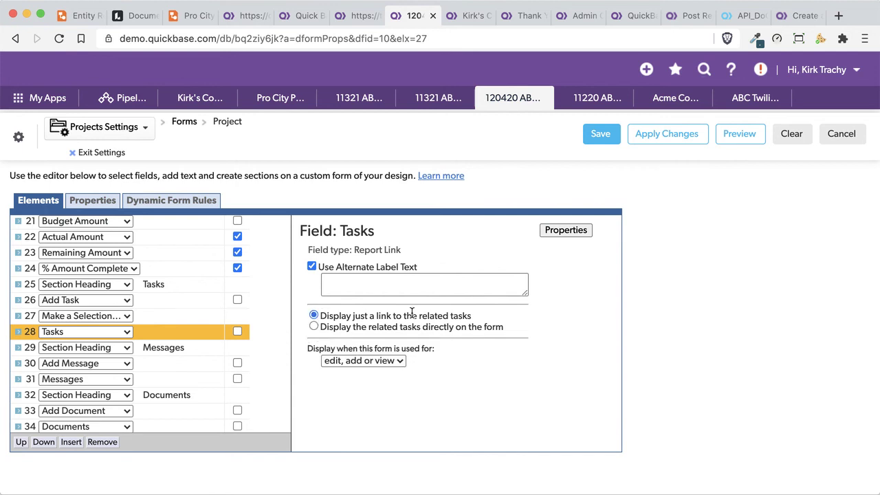
pyautogui.click(601, 132)
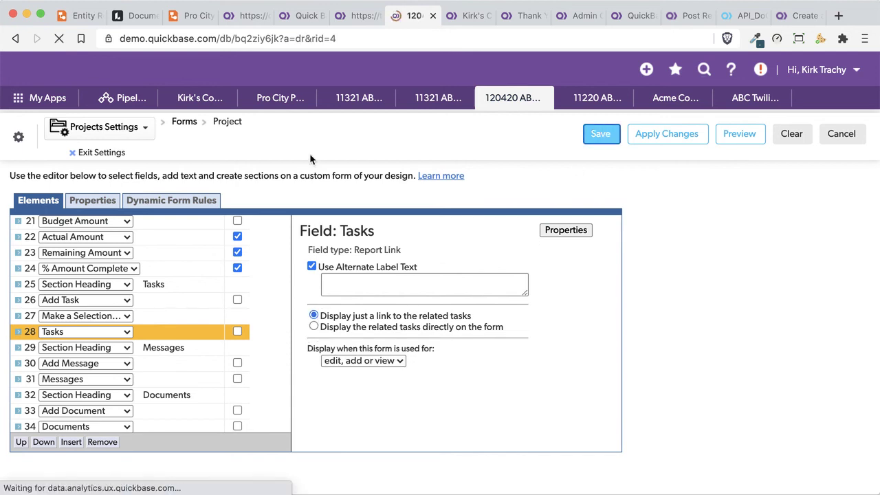
# Inspect the Tasks link's field properties, noting its field type and field relationship, then return to the project record without saving
pyautogui.scroll(-5, 135, 328)
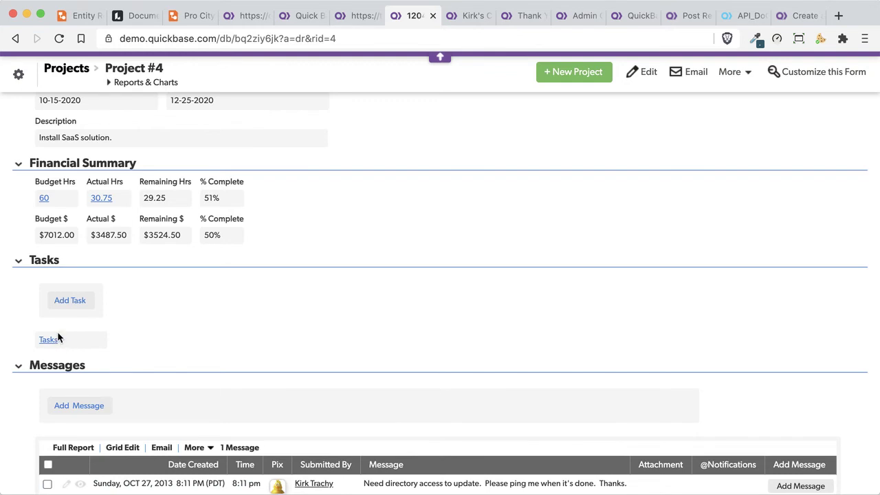
pyautogui.rightClick(50, 337)
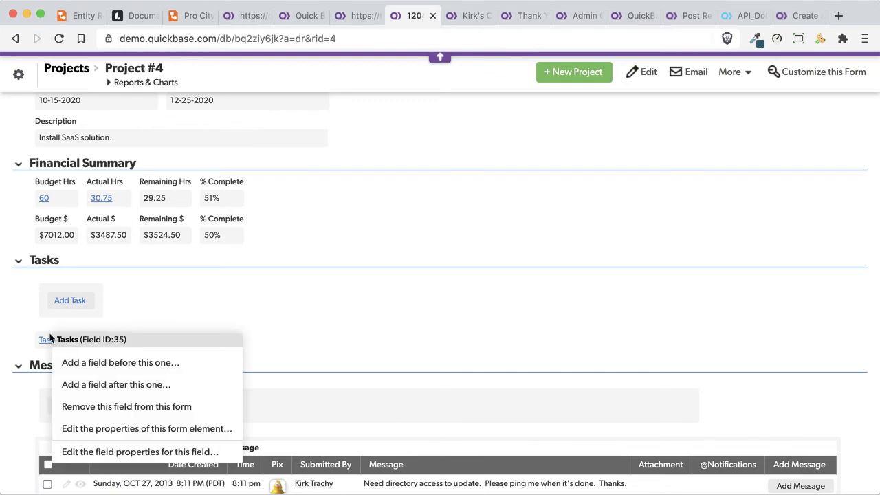
pyautogui.click(146, 454)
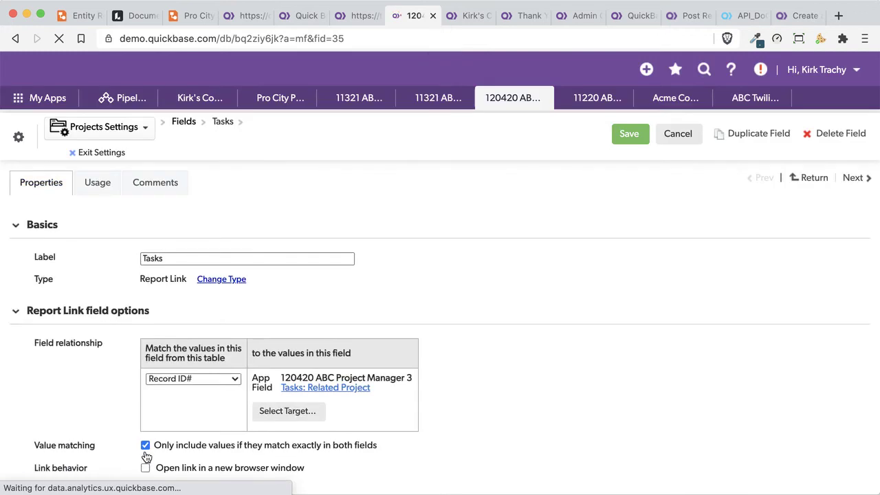
pyautogui.scroll(-3, 512, 291)
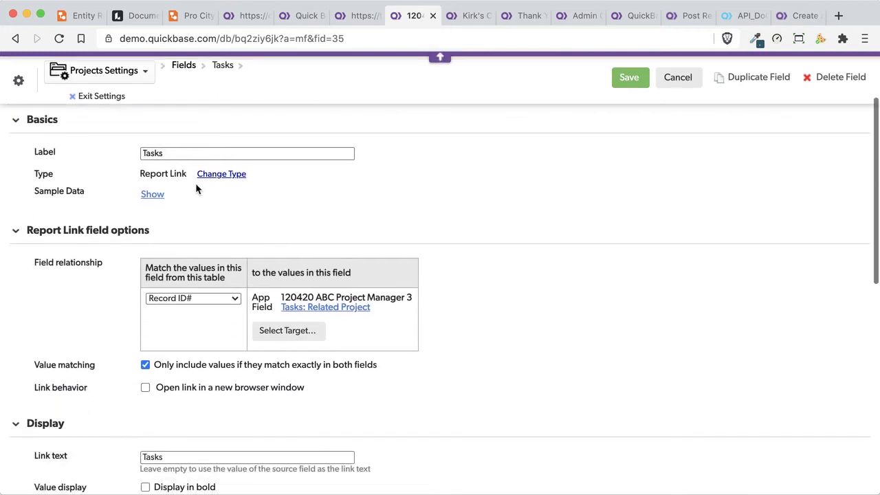
pyautogui.moveTo(140, 173); pyautogui.dragTo(183, 172)
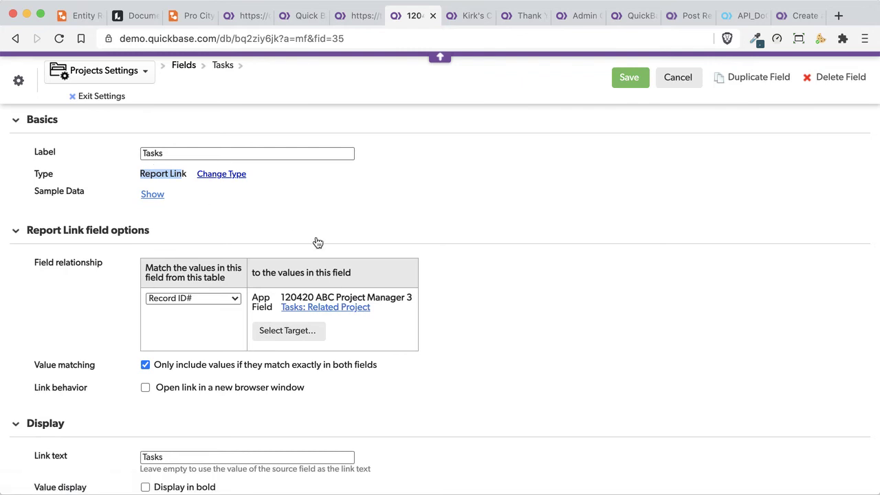
pyautogui.click(678, 78)
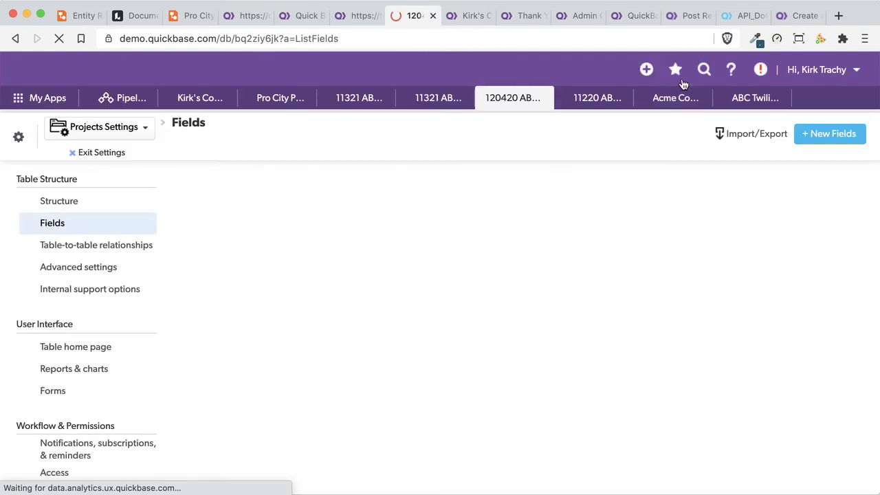
pyautogui.click(84, 152)
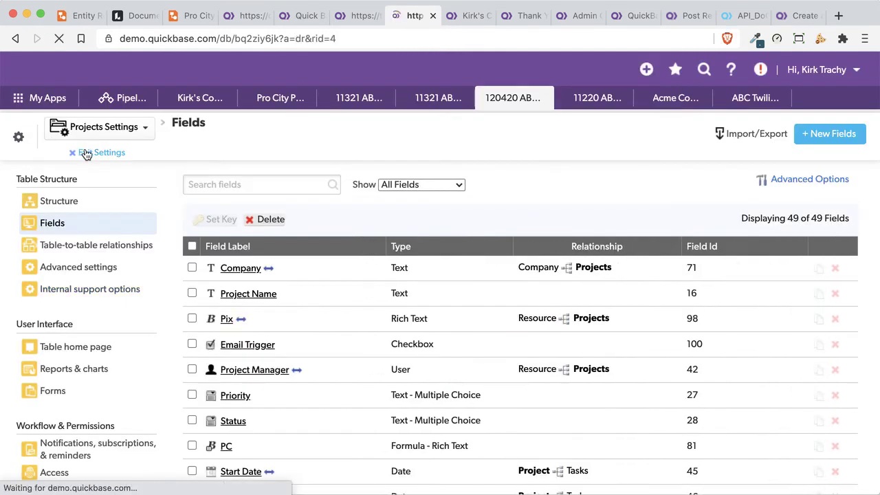
# Set the Tasks element to display related tasks directly on the form, based on the Embedded for Projects report, and save
pyautogui.scroll(-10, 236, 292)
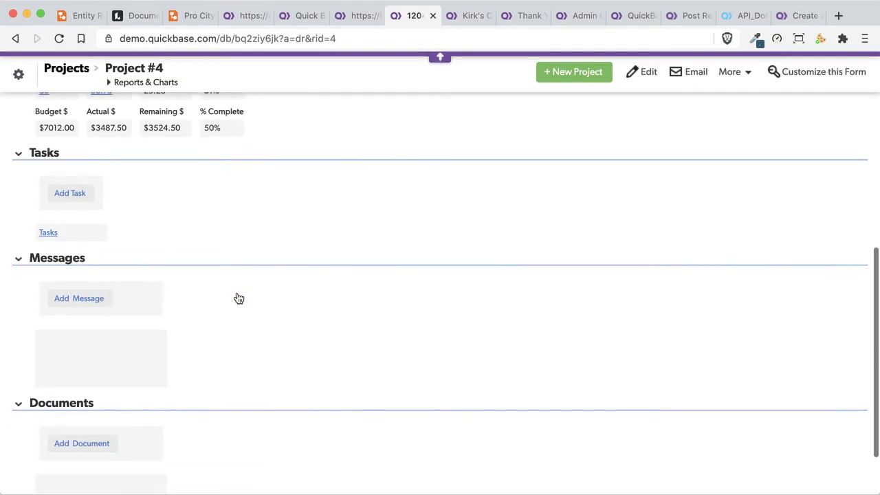
pyautogui.rightClick(45, 228)
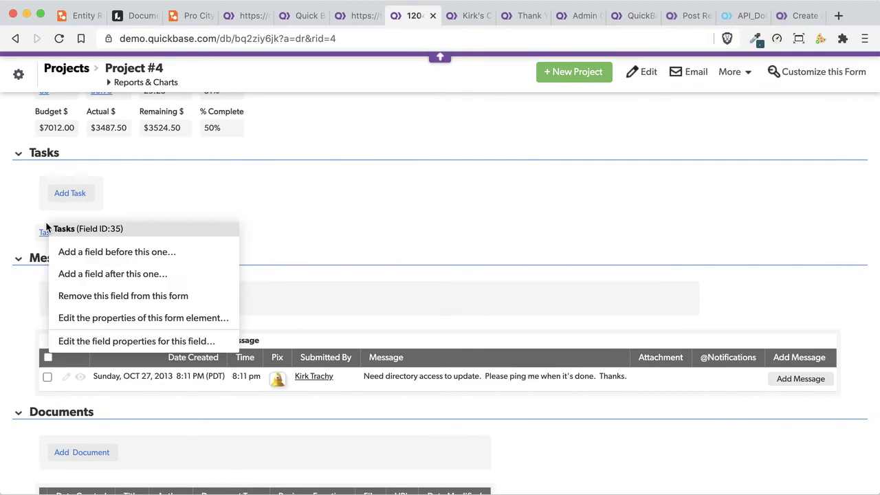
pyautogui.click(186, 323)
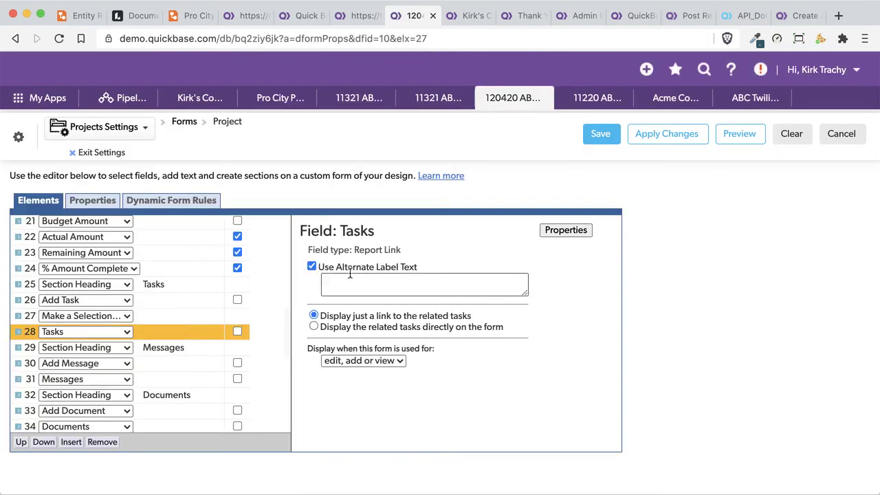
pyautogui.click(313, 326)
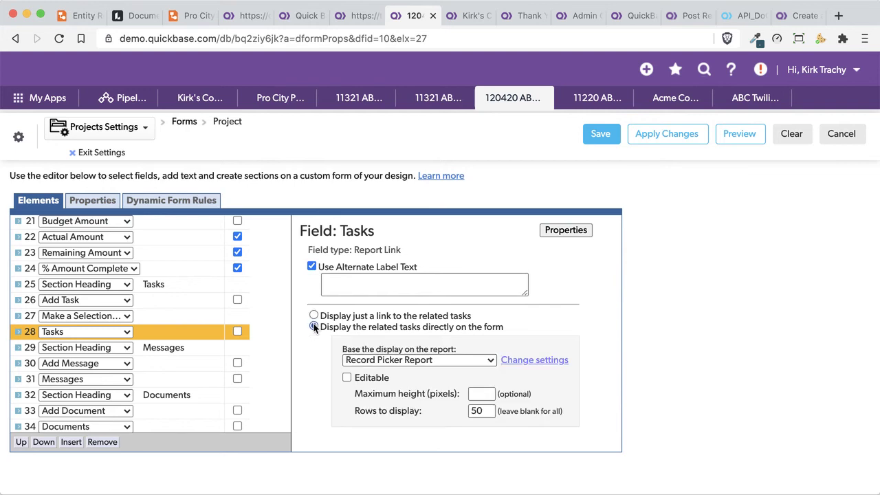
pyautogui.click(399, 359)
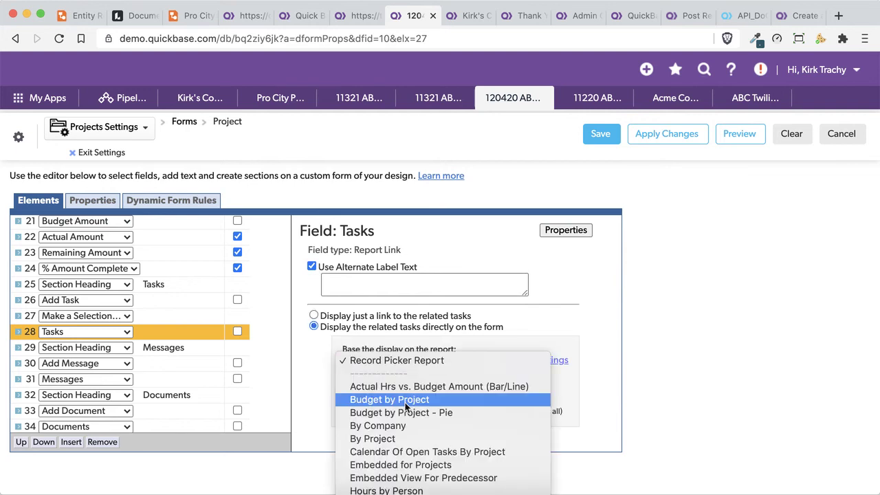
pyautogui.scroll(-2, 404, 419)
pyautogui.scroll(-4, 404, 420)
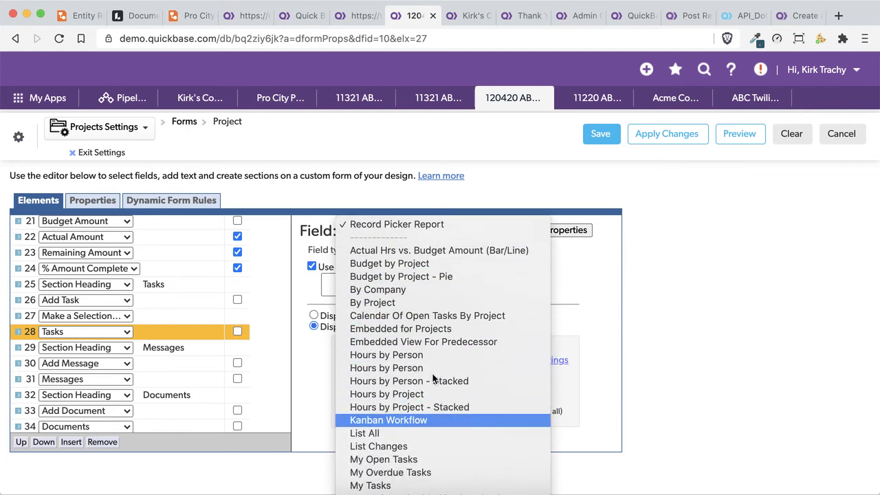
pyautogui.click(422, 330)
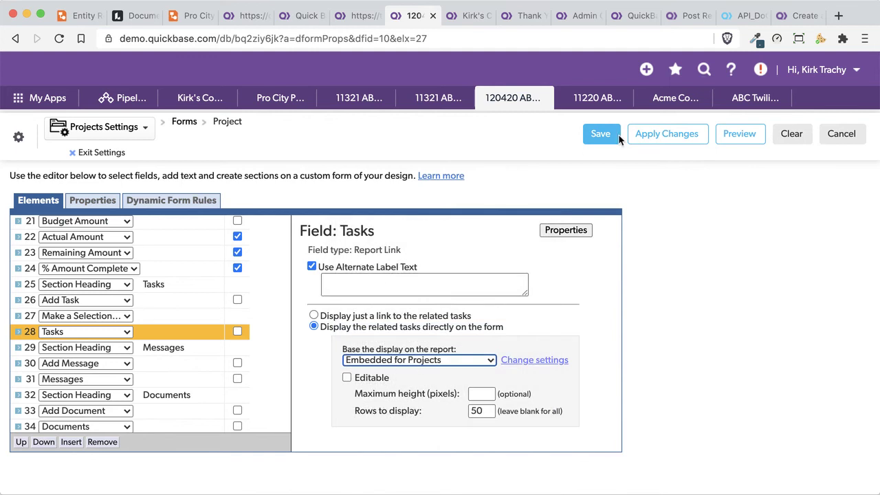
pyautogui.click(594, 138)
pyautogui.click(605, 139)
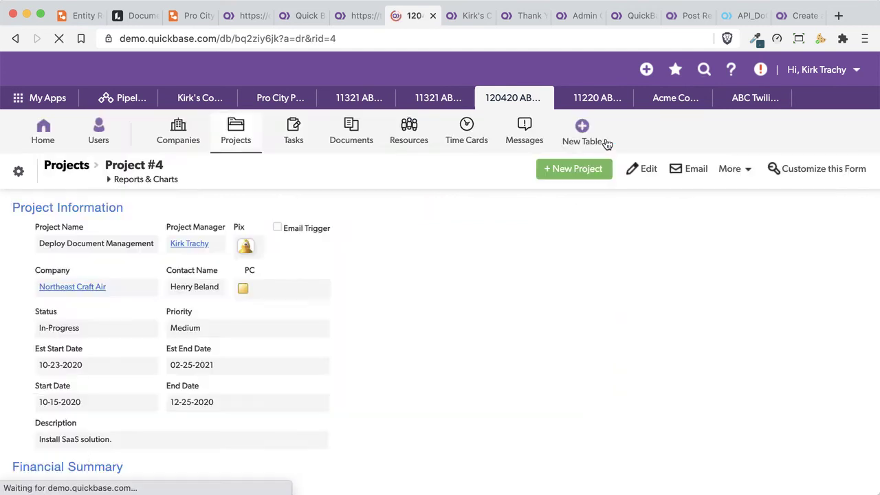
# Create a Formula - URL field labelled "Show me the related records" directly after the Add Task field on the Project form
pyautogui.scroll(-5, 362, 340)
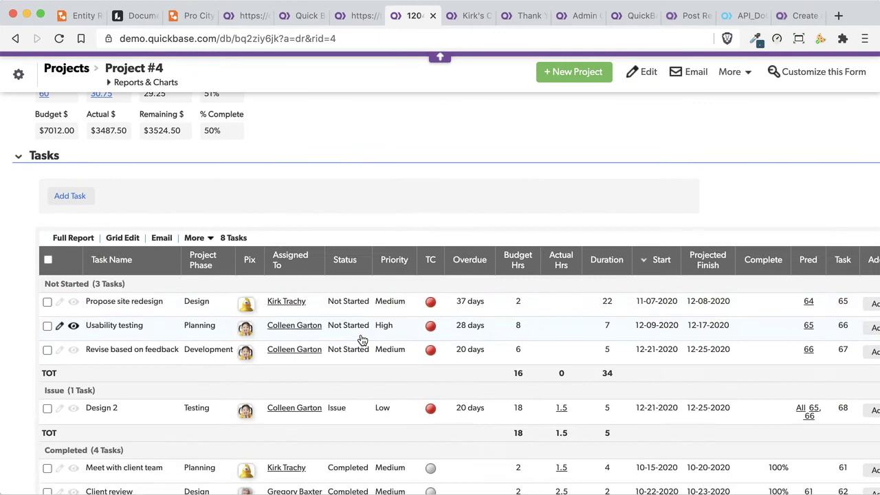
pyautogui.scroll(1, 251, 313)
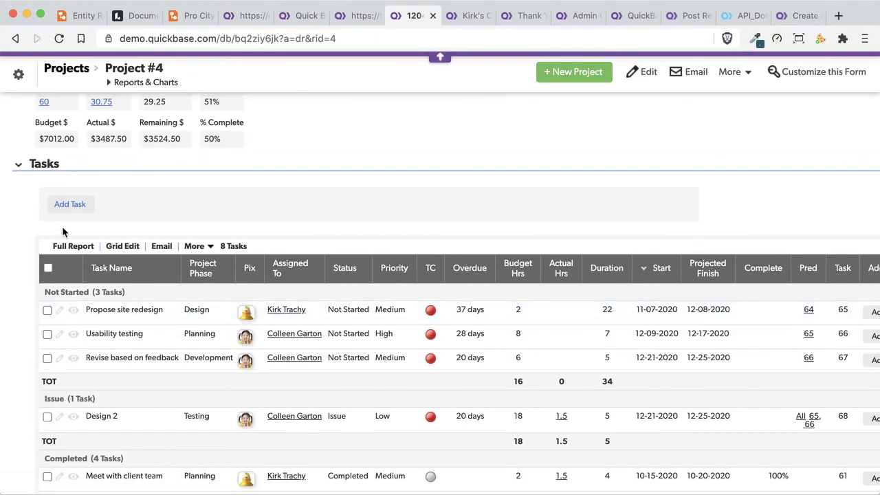
pyautogui.rightClick(69, 192)
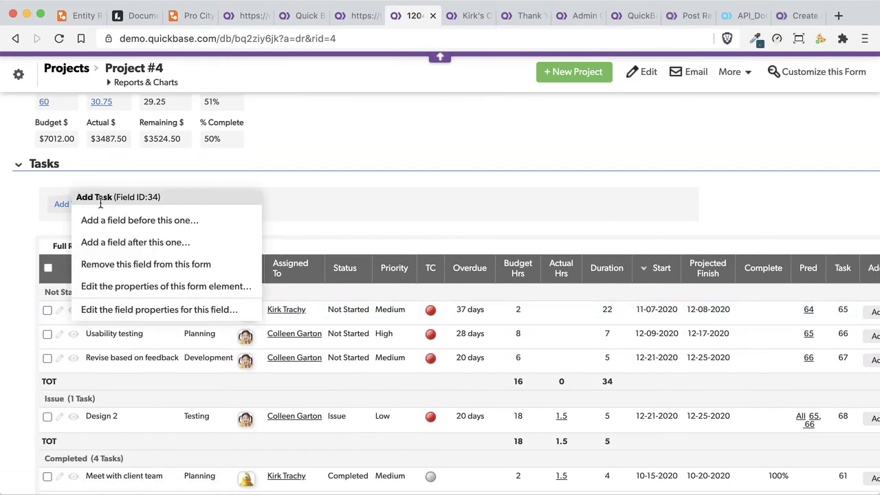
pyautogui.click(118, 244)
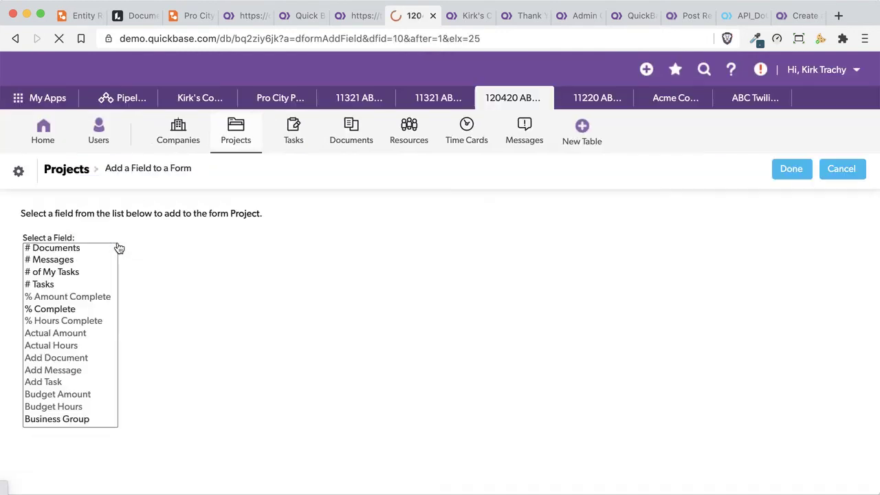
pyautogui.scroll(-10, 48, 371)
pyautogui.click(61, 420)
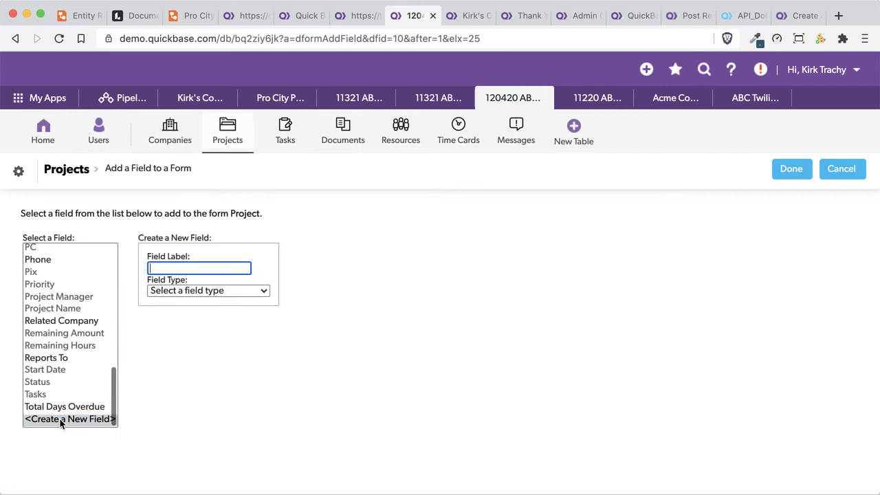
pyautogui.write('Show me the relate')
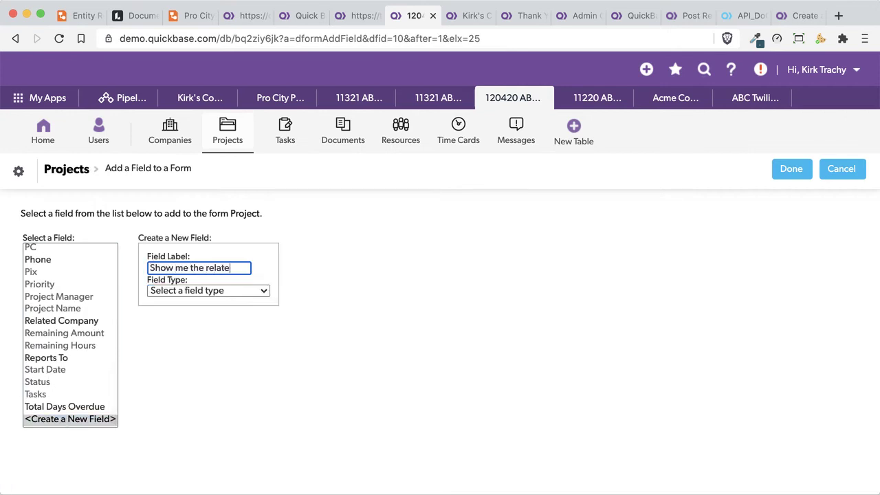
pyautogui.write('d records')
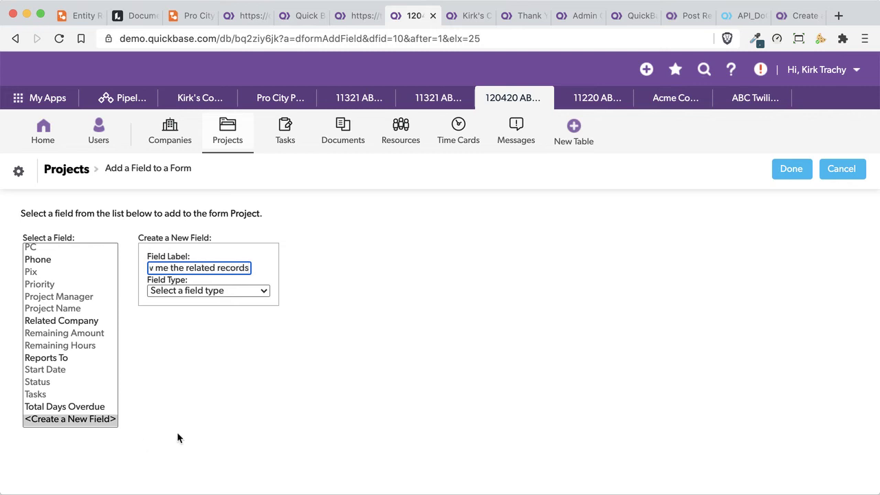
pyautogui.click(243, 295)
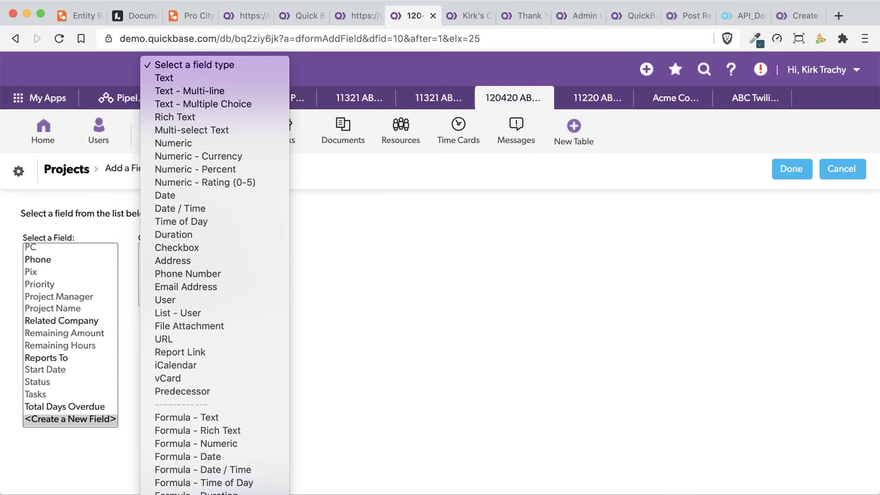
pyautogui.press('Return')
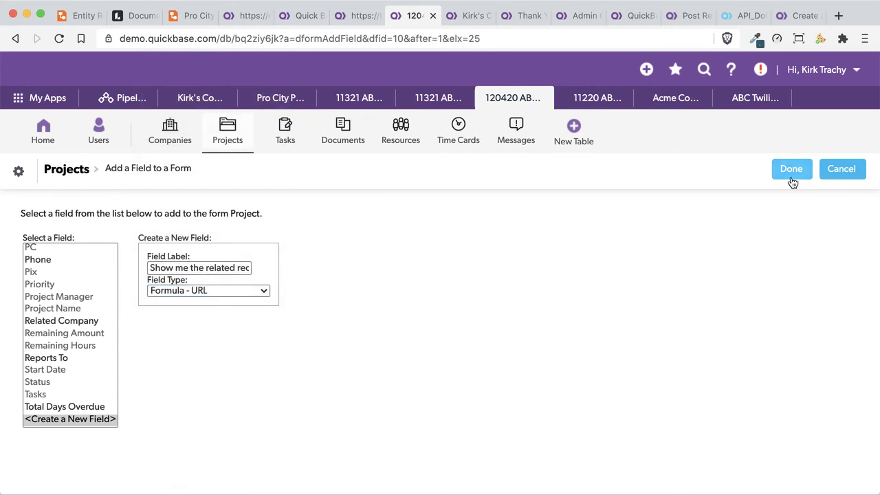
pyautogui.click(792, 178)
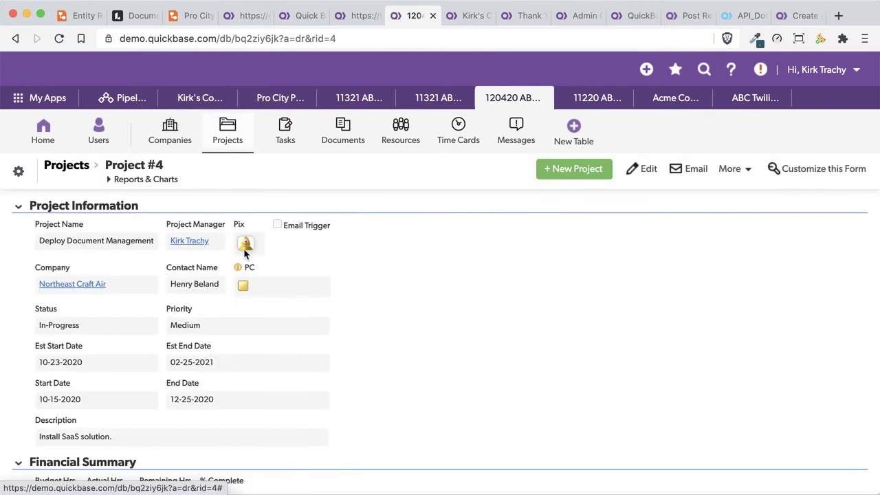
pyautogui.scroll(-5, 256, 352)
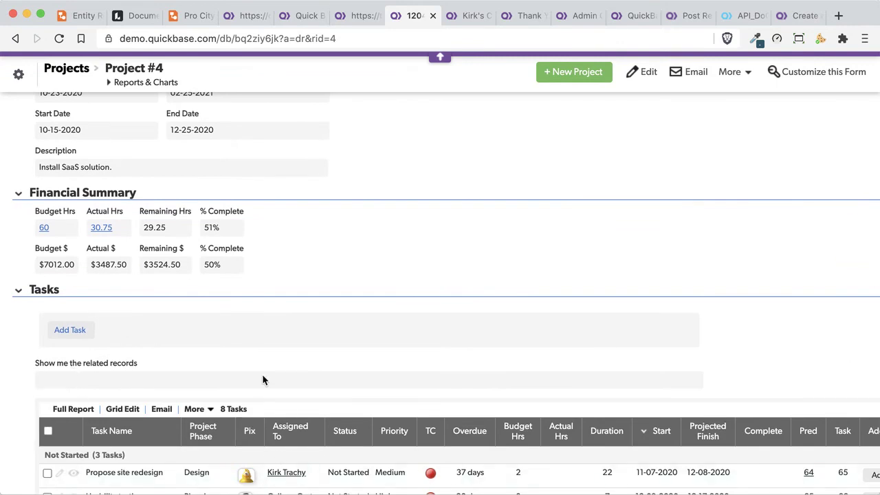
# Review the prepared related-tasks URL formula in the TextEdit note, select all of it, and switch back to the project record in the browser
pyautogui.scroll(-4, 340, 334)
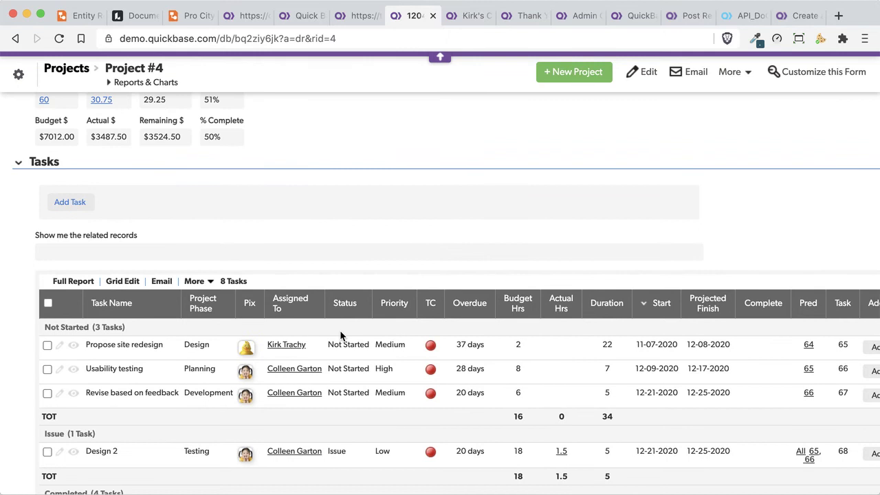
pyautogui.scroll(-1, 339, 335)
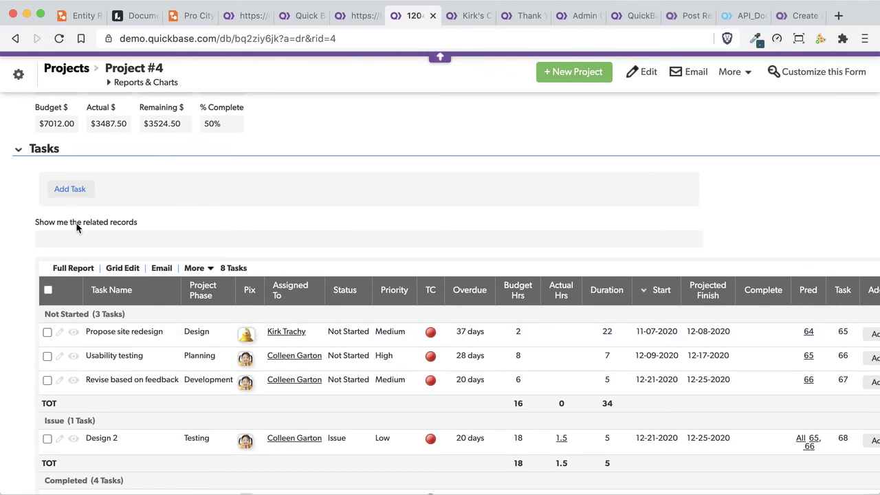
pyautogui.press('super+Tab')
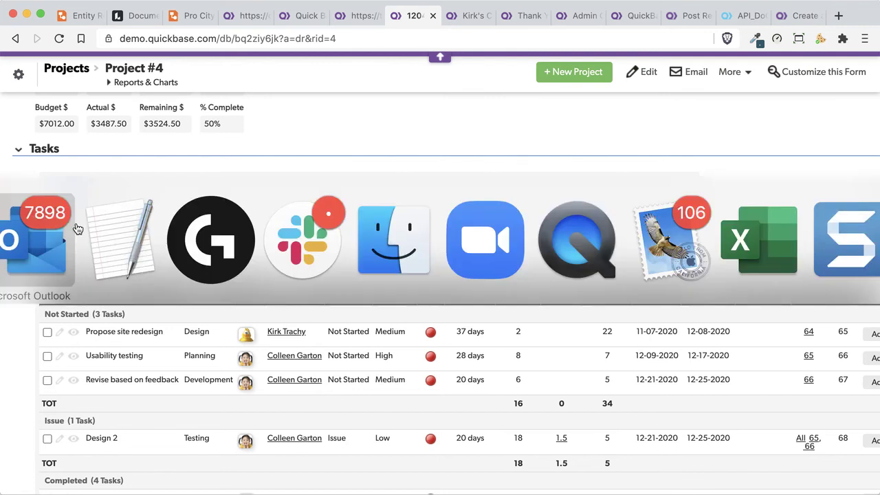
pyautogui.press('super+Tab')
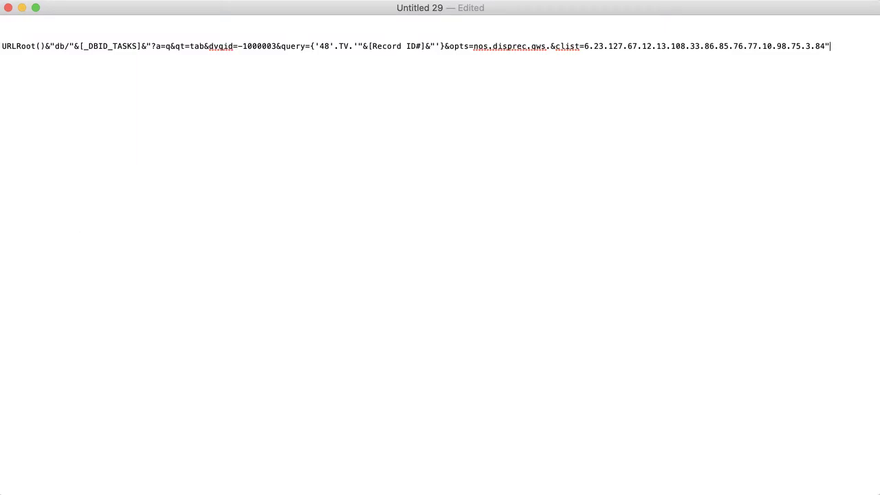
pyautogui.press('super+a')
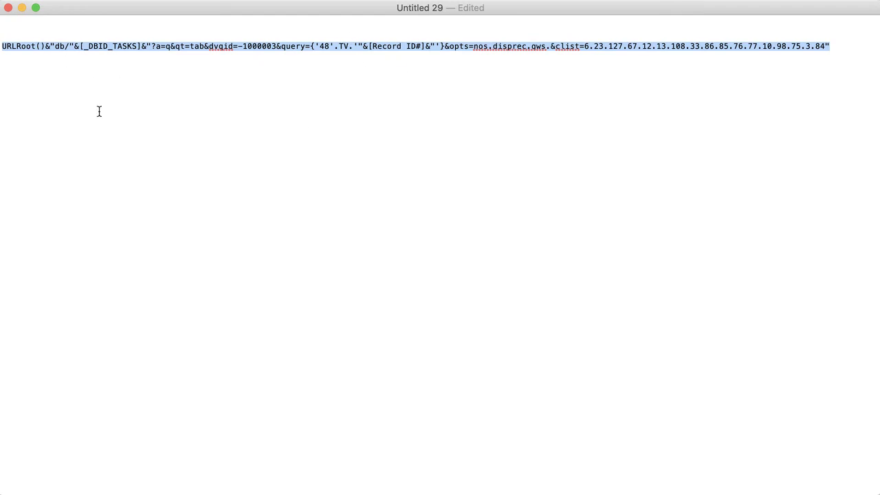
pyautogui.press('super+Tab')
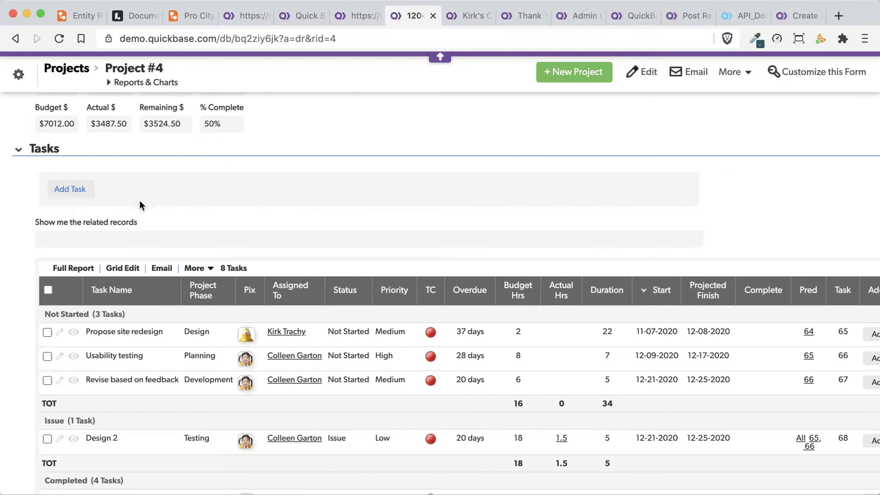
# Open the field properties of "Show me the related records" and start its formula with URLRoot()&"db/"&[]
pyautogui.rightClick(53, 221)
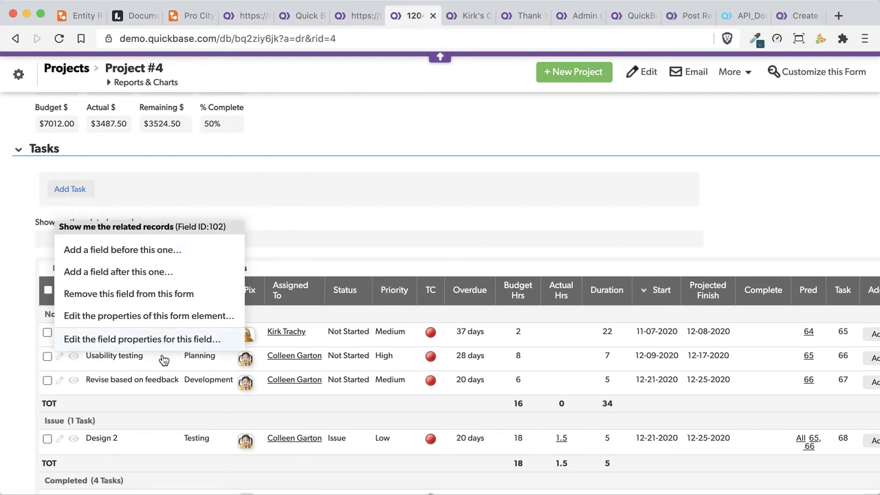
pyautogui.click(144, 338)
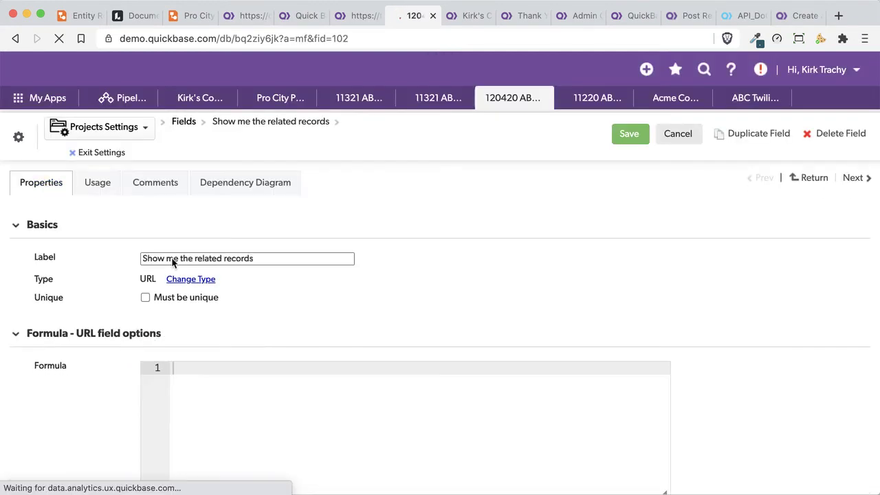
pyautogui.scroll(-5, 218, 347)
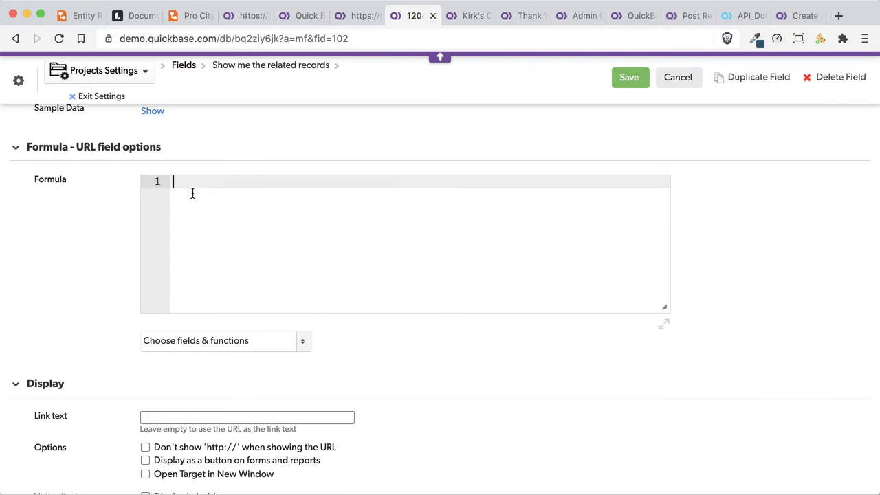
pyautogui.write('URLRoot()&"db/"&')
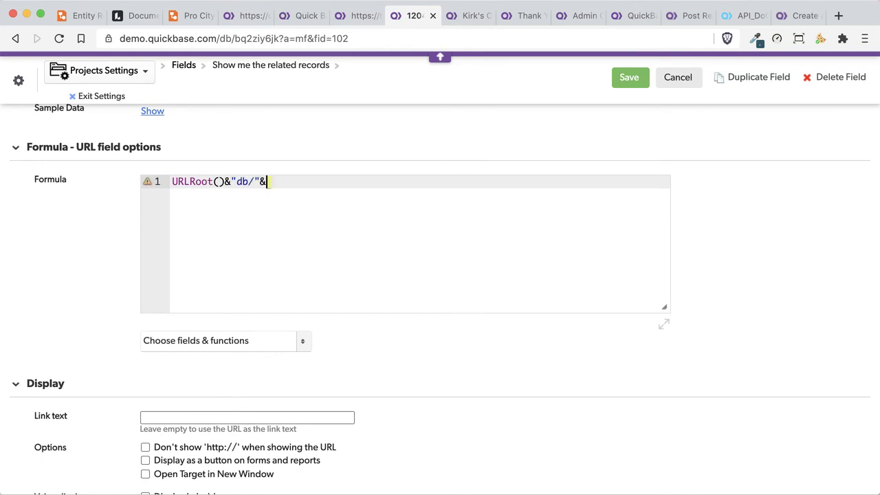
pyautogui.write('[]')
# Examine the table ID in the page address against the empty brackets in the formula
pyautogui.click(272, 181)
pyautogui.doubleClick(271, 182)
pyautogui.moveTo(236, 39); pyautogui.dragTo(282, 38)
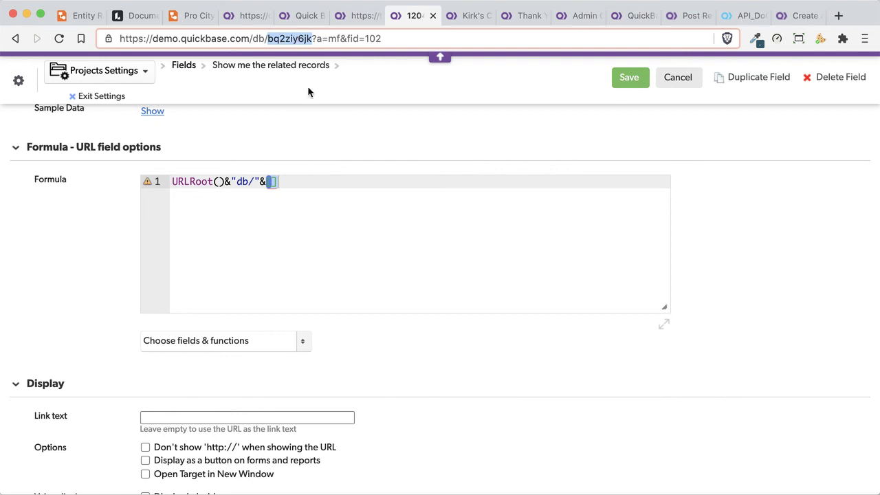
pyautogui.click(284, 180)
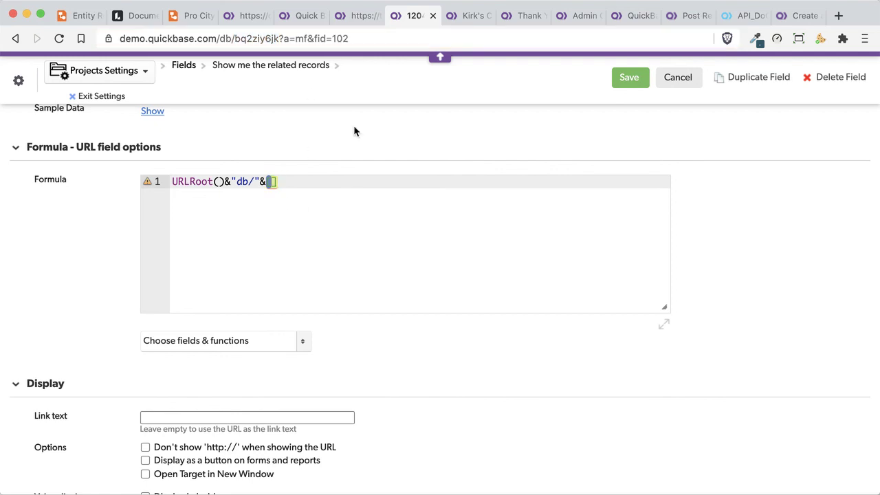
# Try to save the field with the table reference in the formula's brackets left empty
pyautogui.click(634, 79)
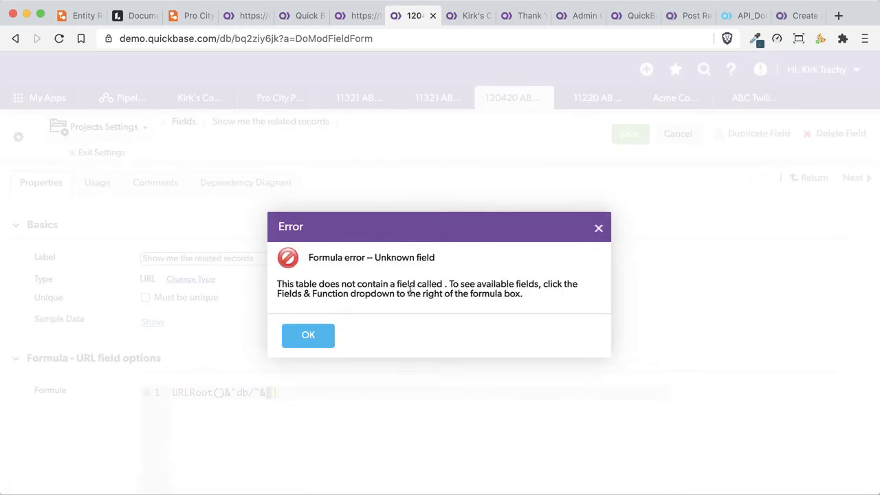
pyautogui.click(306, 341)
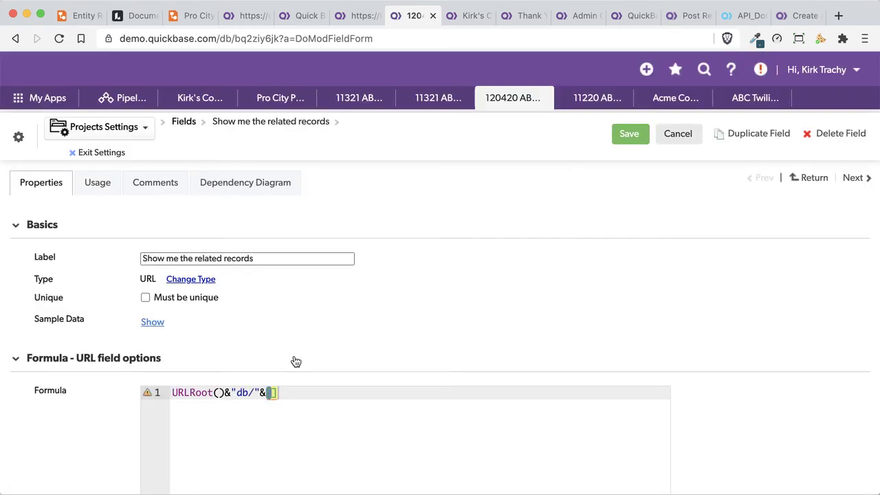
pyautogui.click(272, 393)
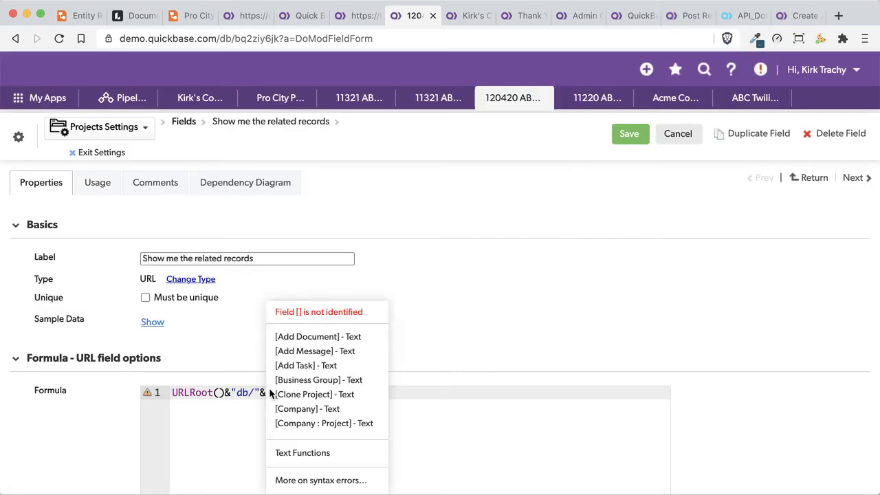
# Copy the table alias _DBID_TASKS from the Tasks table's advanced settings and leave the settings without saving
pyautogui.click(503, 102)
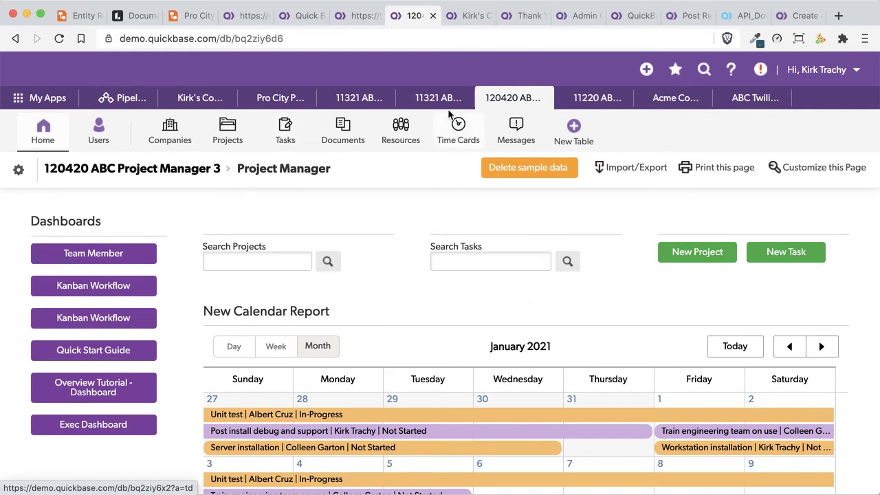
pyautogui.click(286, 127)
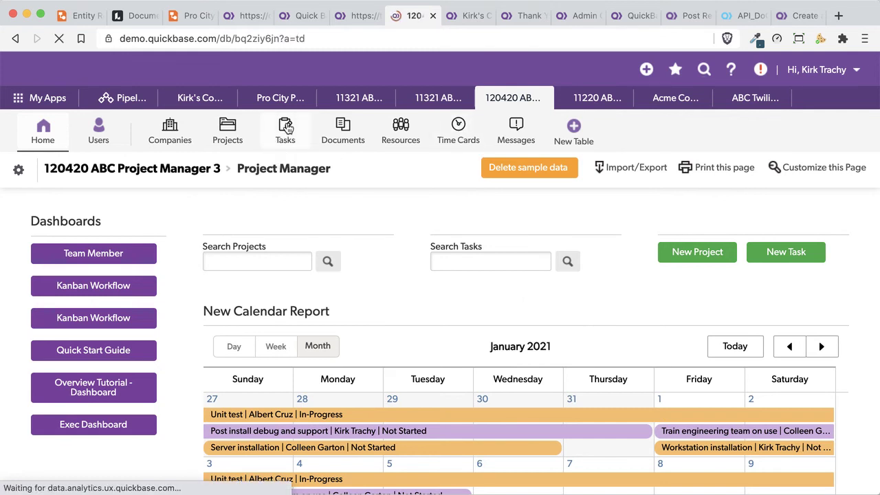
pyautogui.click(18, 173)
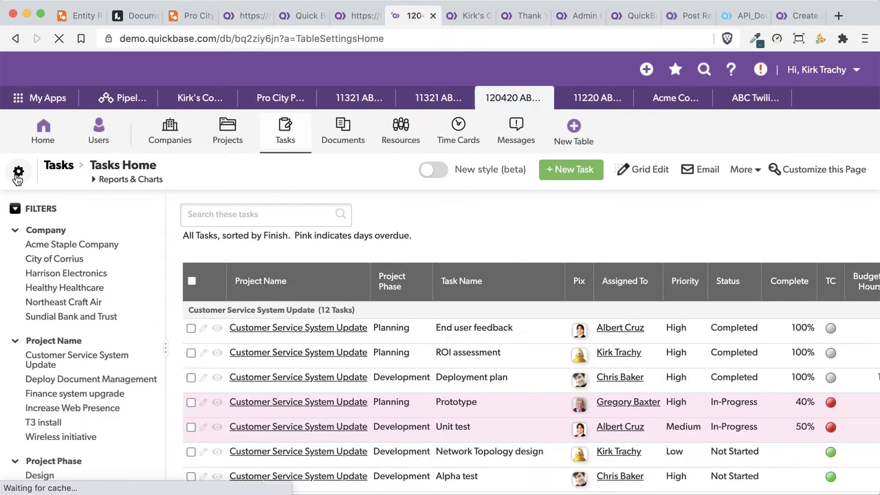
pyautogui.scroll(-5, 67, 341)
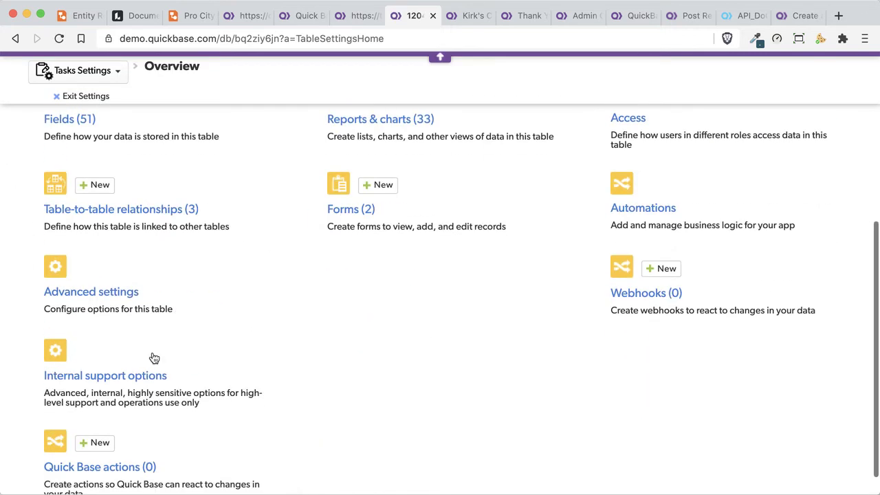
pyautogui.click(103, 294)
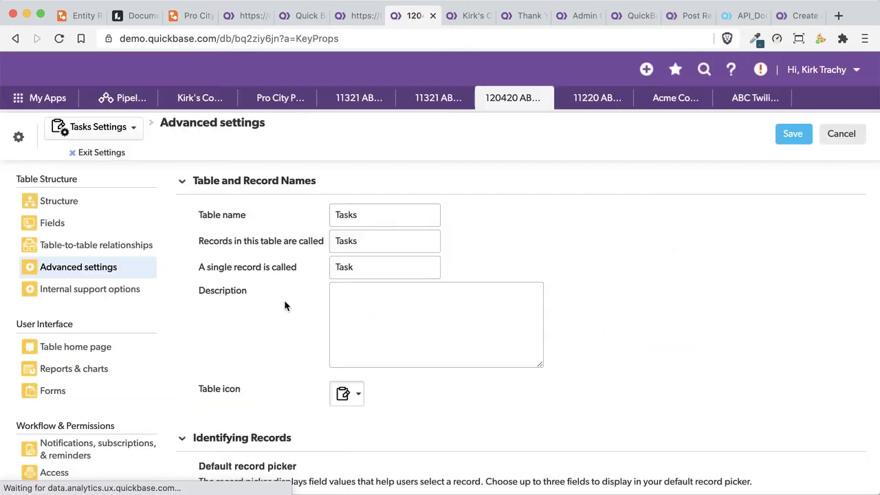
pyautogui.scroll(-15, 285, 302)
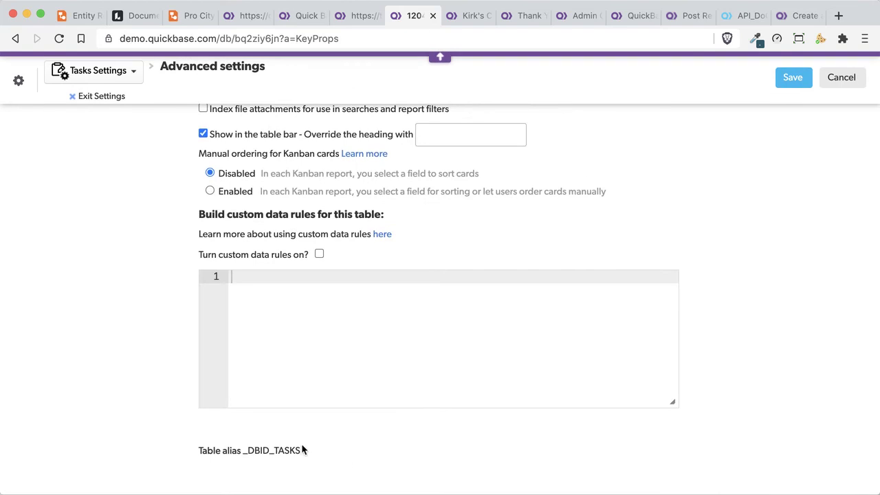
pyautogui.moveTo(301, 450); pyautogui.dragTo(243, 452)
pyautogui.hotkey('ctrl', 'c')
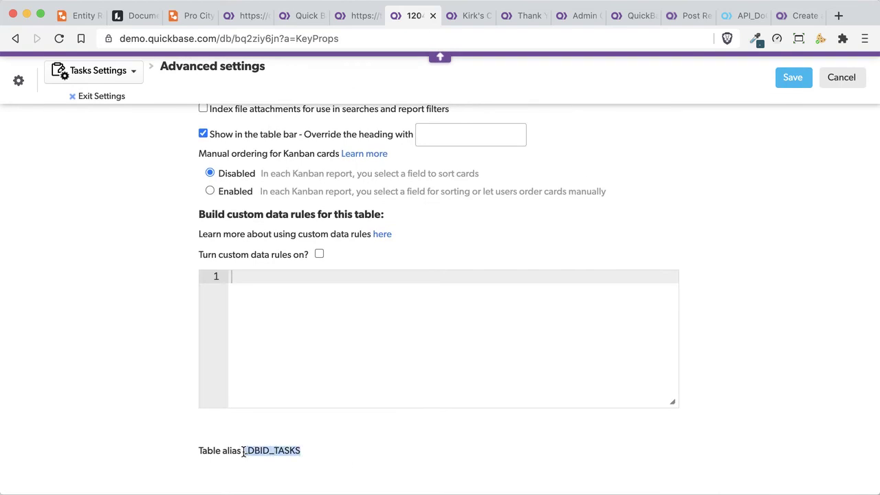
pyautogui.click(839, 77)
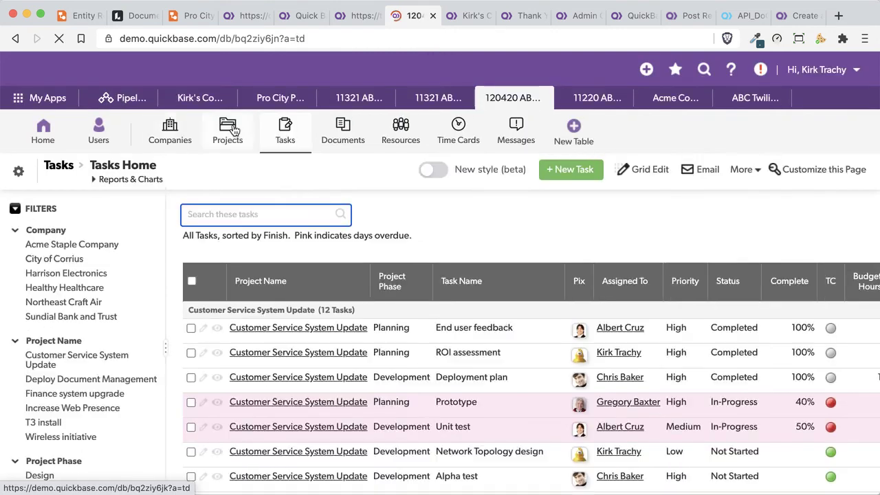
# Open the Finance system upgrade project record and reopen the field properties of "Show me the related records"
pyautogui.click(234, 131)
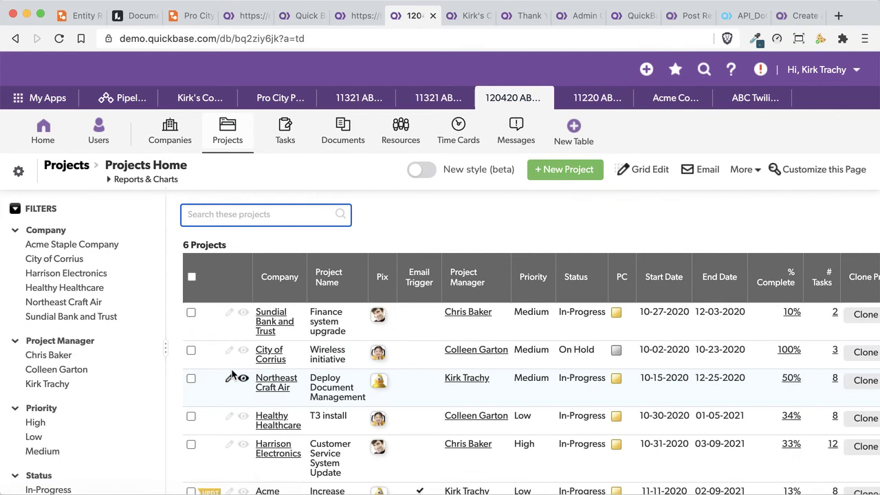
pyautogui.click(244, 312)
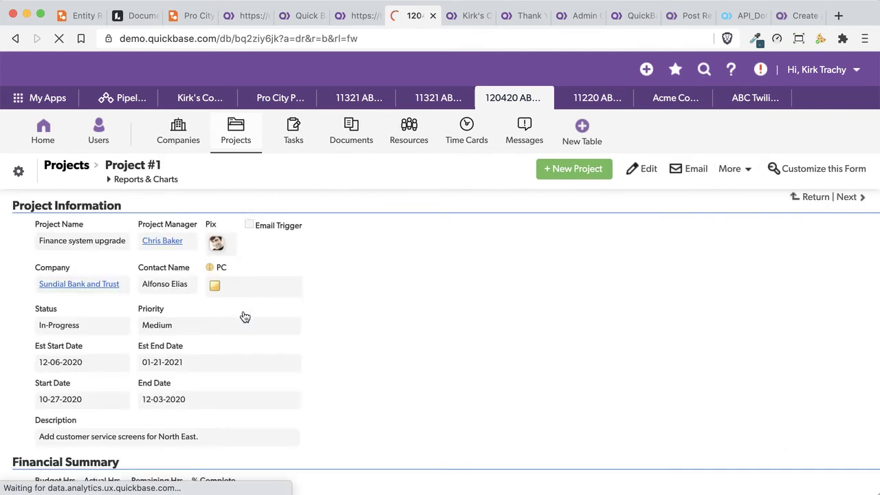
pyautogui.scroll(-6, 244, 316)
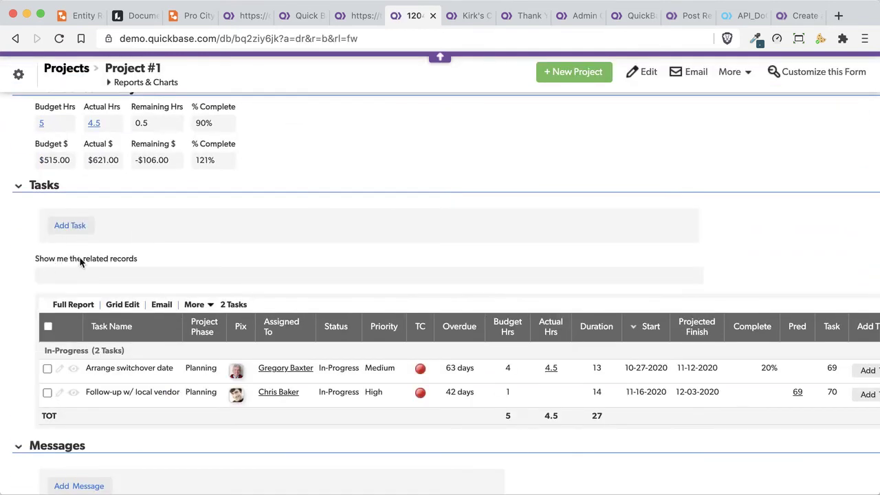
pyautogui.rightClick(80, 260)
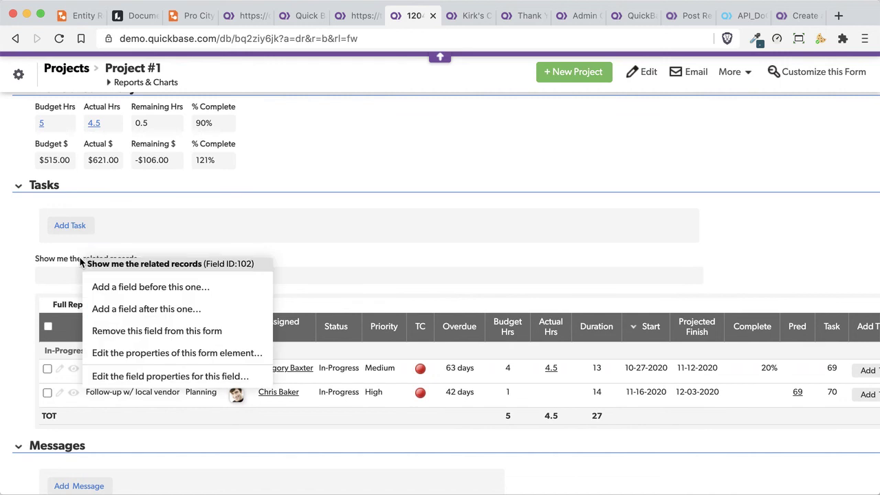
pyautogui.click(148, 375)
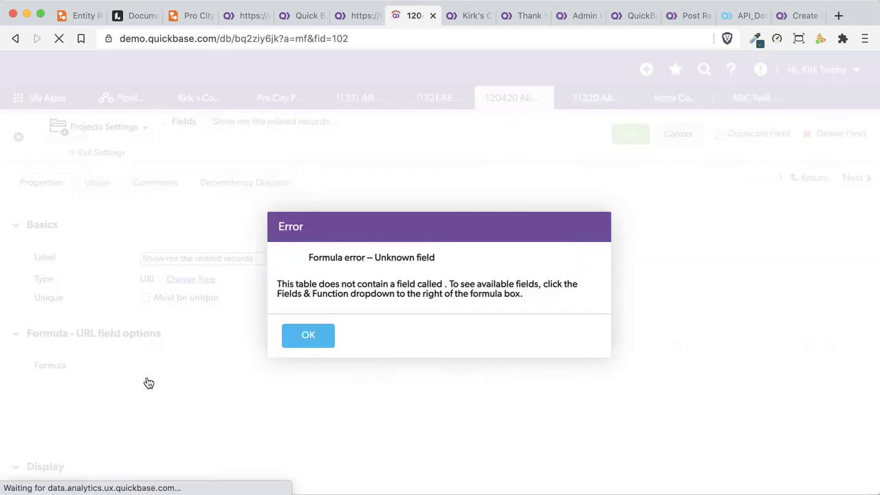
pyautogui.click(315, 335)
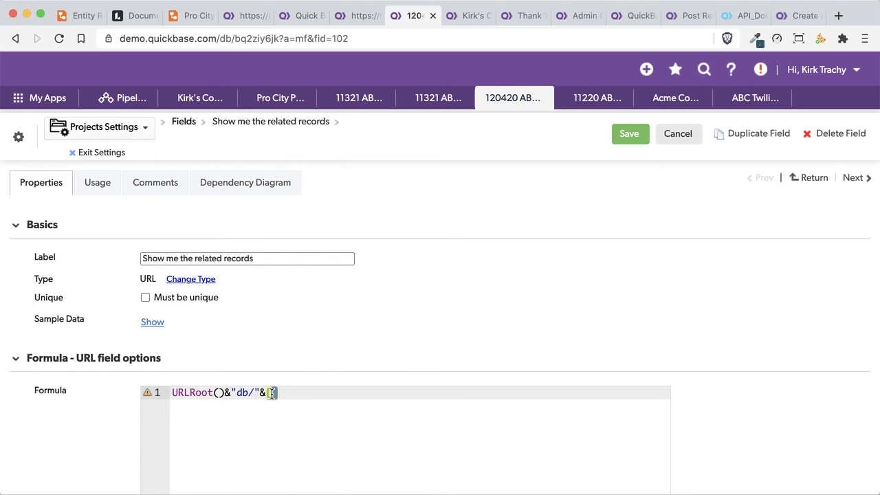
# Insert the alias _DBID_TASKS into the formula's brackets and append & after it
pyautogui.hotkey('ctrl', 'v')
pyautogui.write('&')
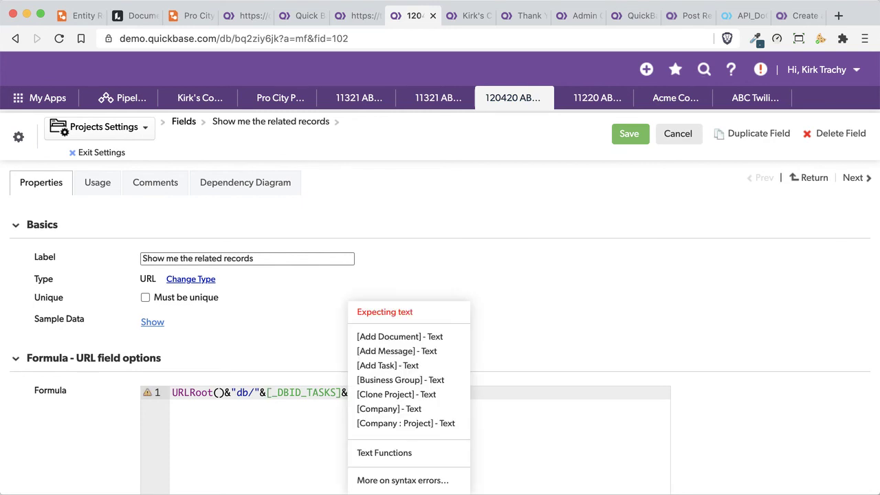
pyautogui.click(299, 412)
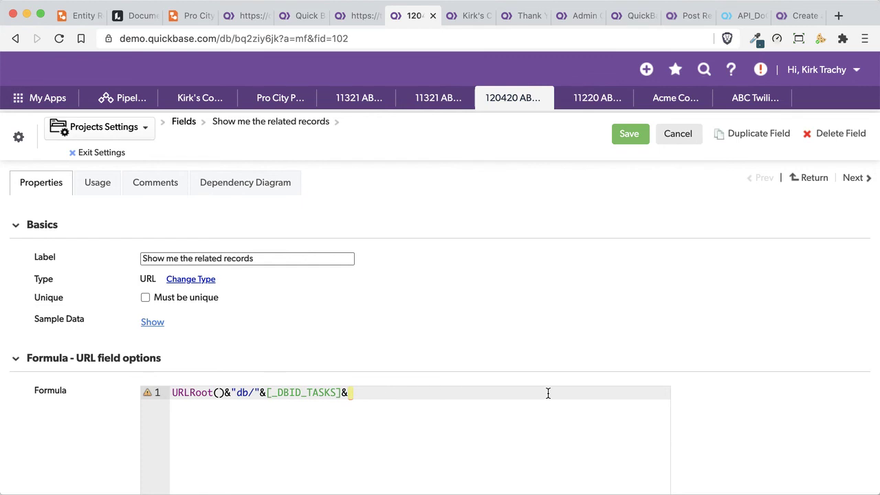
# Check the prepared formula in the TextEdit note, return to the browser, and try to save the field with its formula ending in &
pyautogui.press('super+Tab')
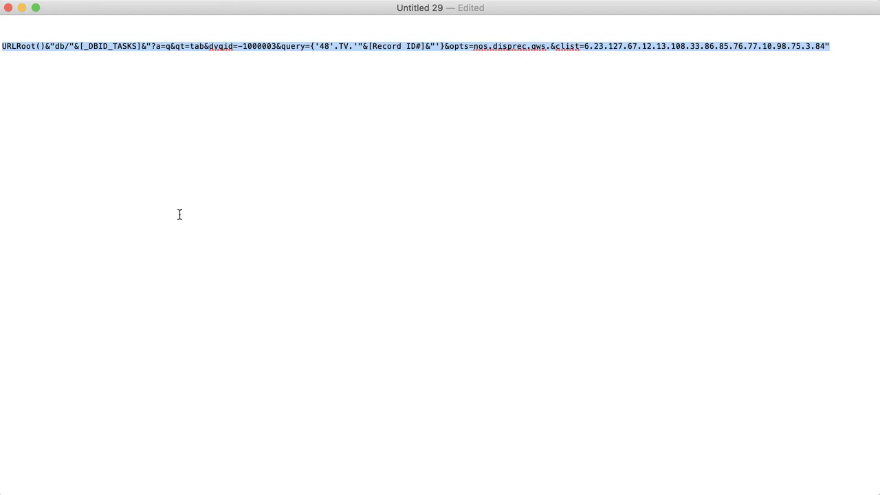
pyautogui.press('super+Tab')
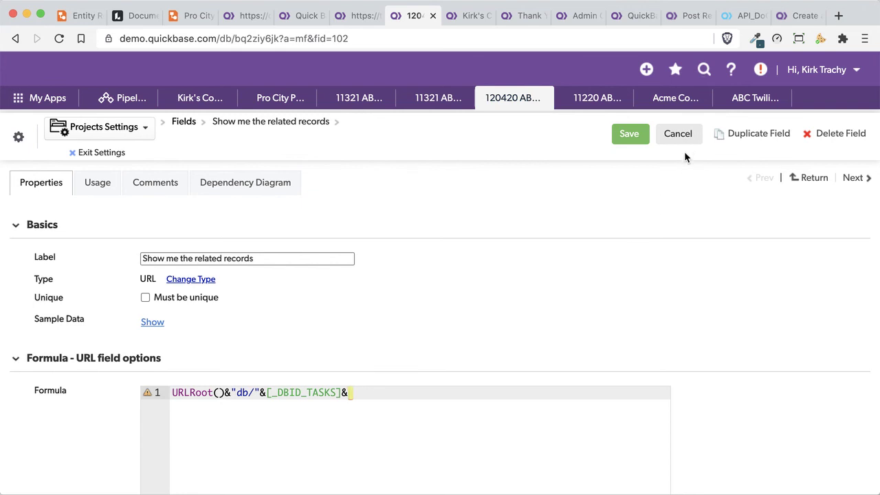
pyautogui.click(628, 134)
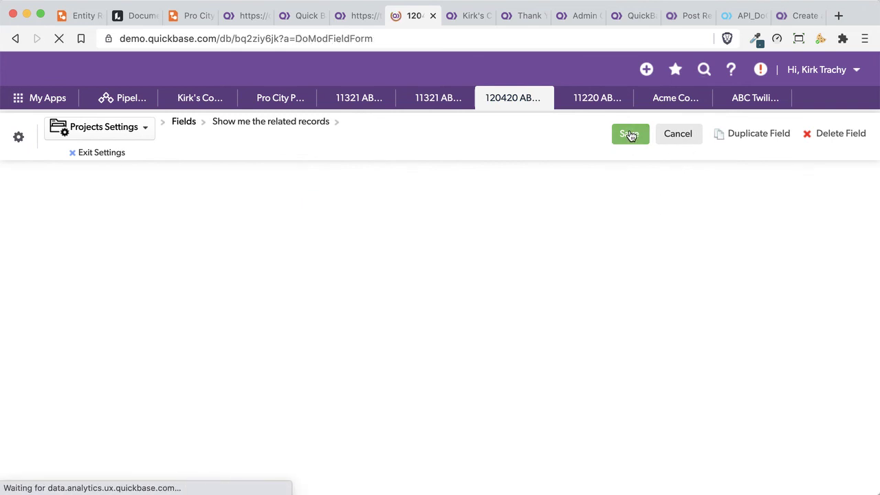
pyautogui.click(313, 363)
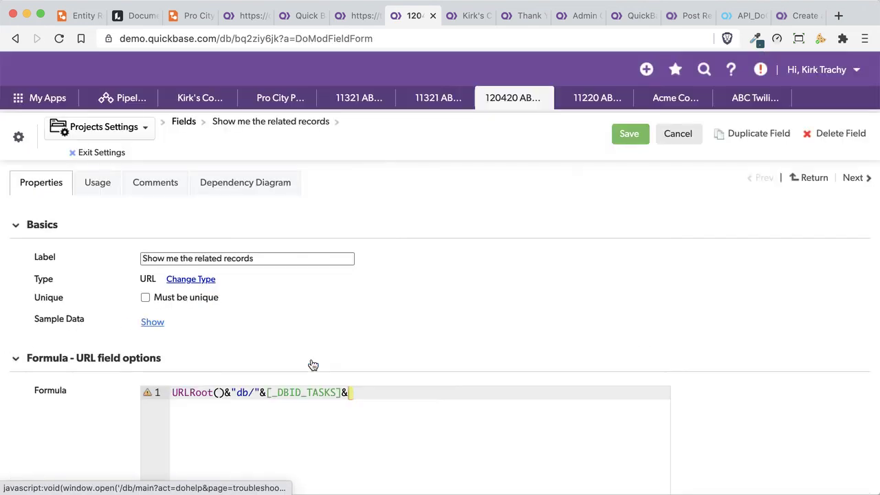
# Exit the settings to the project record, show the expanded URL of the embedded Tasks report, and copy its full query string
pyautogui.click(97, 157)
pyautogui.scroll(-5, 258, 350)
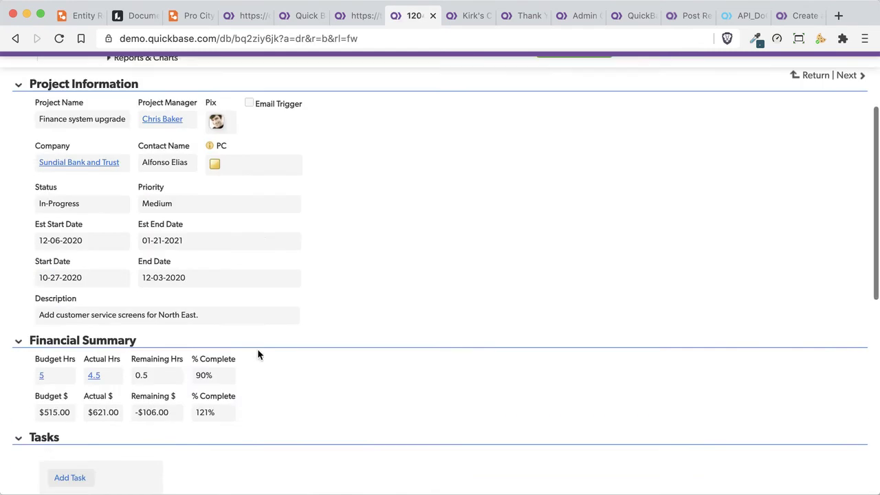
pyautogui.scroll(-2, 258, 352)
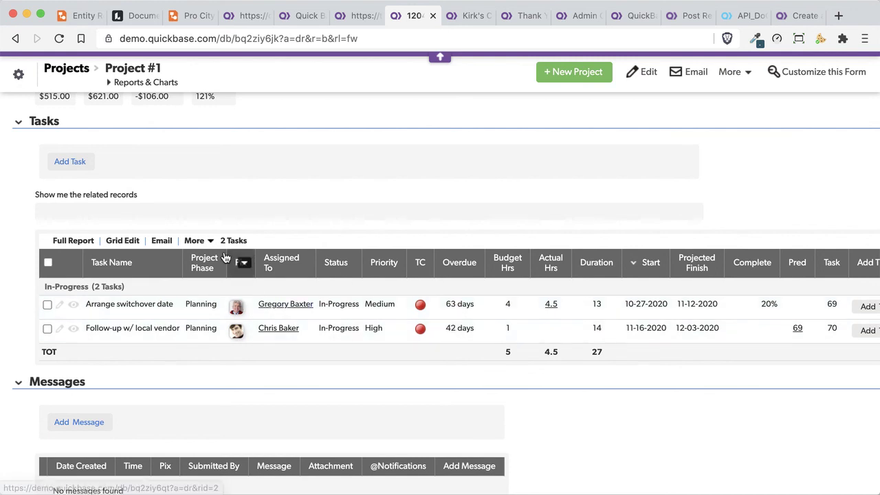
pyautogui.click(203, 242)
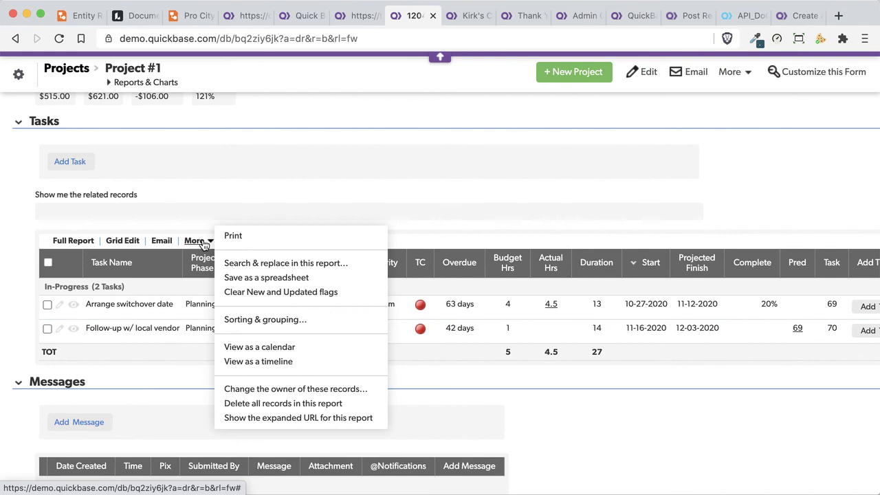
pyautogui.click(275, 418)
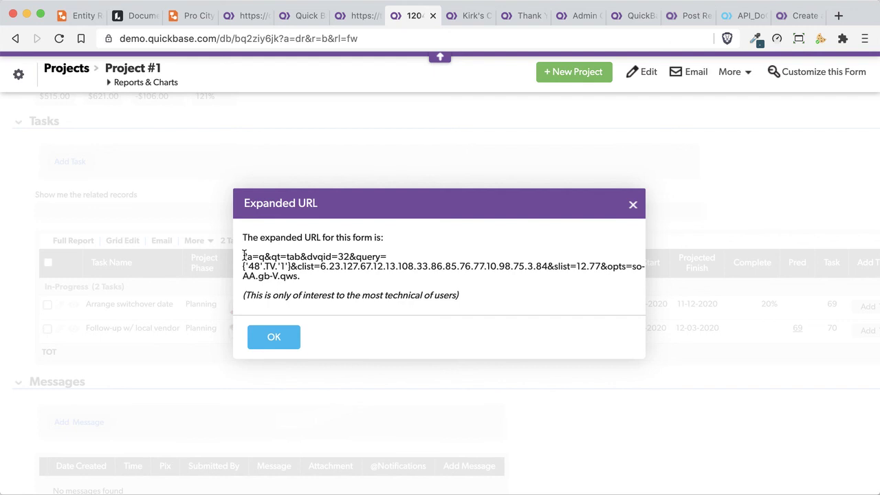
pyautogui.moveTo(244, 256); pyautogui.dragTo(305, 277)
pyautogui.press('super+c')
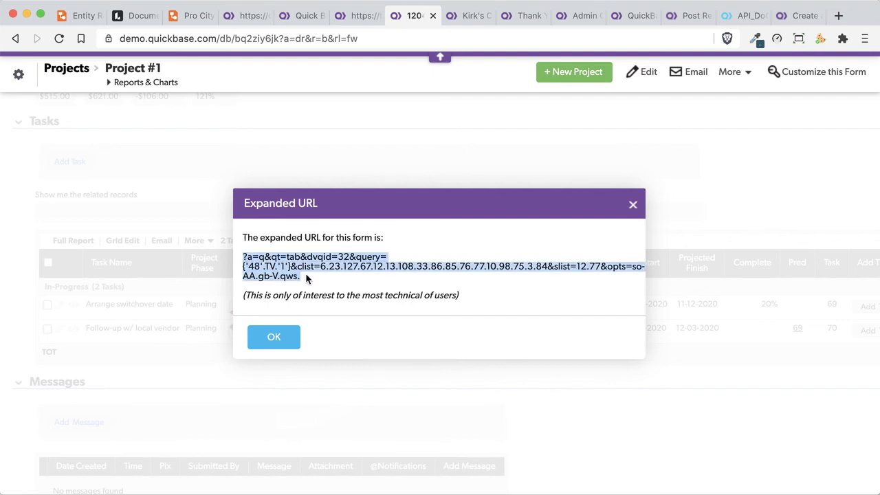
pyautogui.click(274, 337)
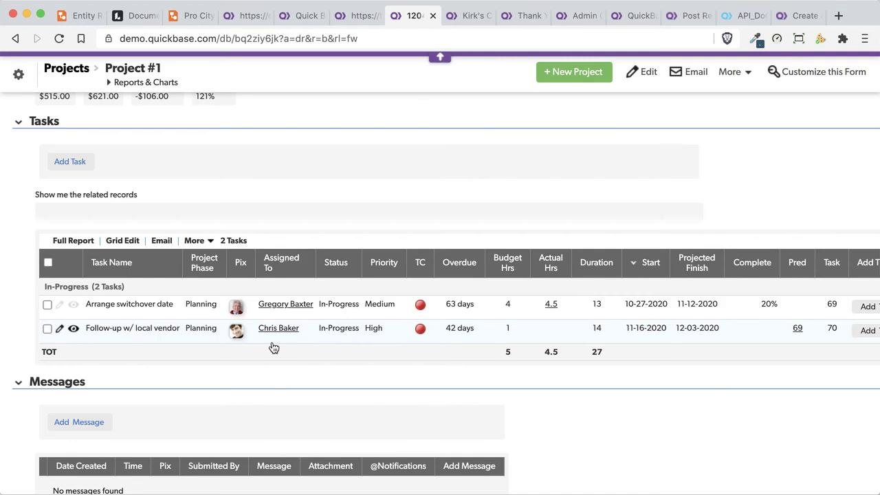
# Reopen the field properties of "Show me the related records" from the project form and dismiss the formula syntax error
pyautogui.scroll(1, 205, 301)
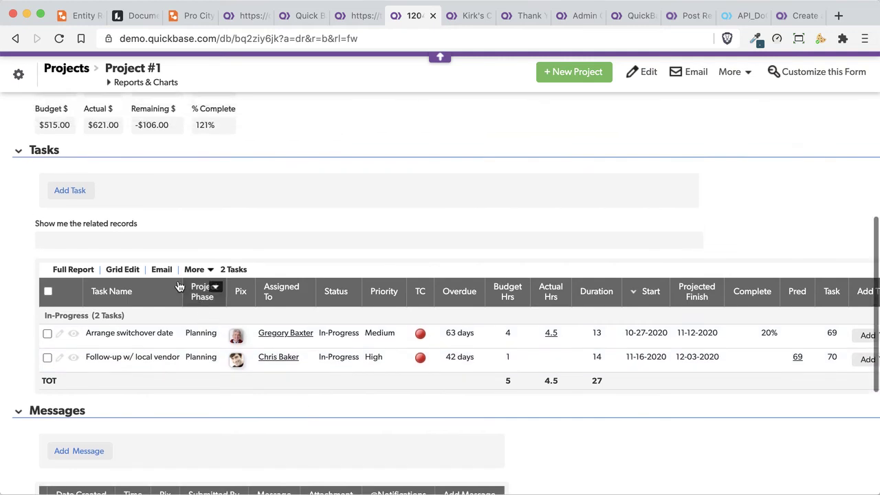
pyautogui.rightClick(85, 223)
pyautogui.click(137, 338)
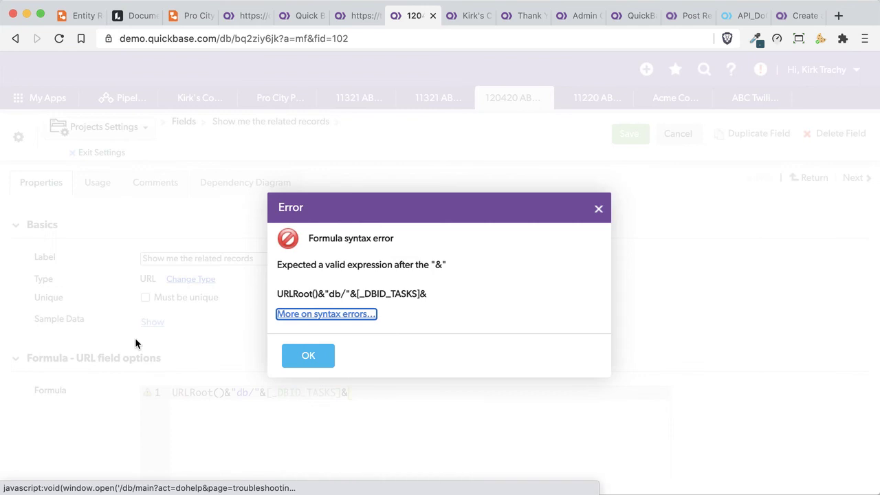
pyautogui.click(322, 356)
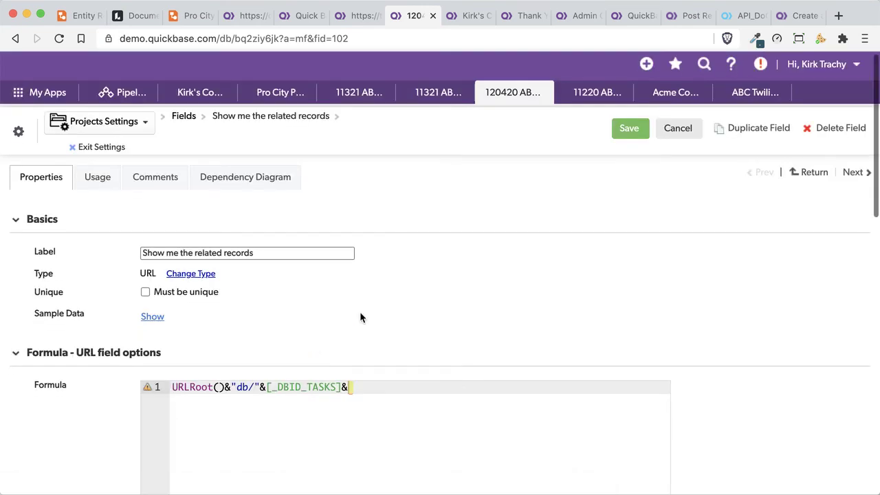
# Paste the copied expanded URL after the last & of the formula and add an opening double quote before ?a=q
pyautogui.scroll(-3, 359, 317)
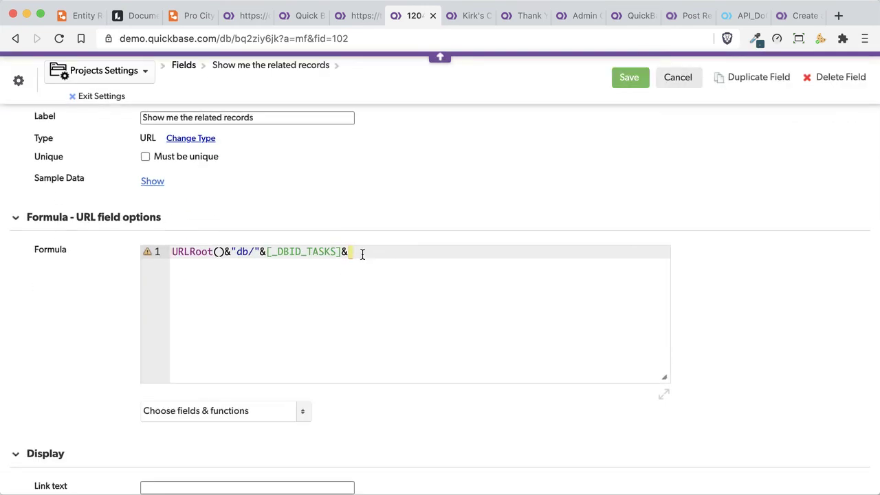
pyautogui.press('super+v')
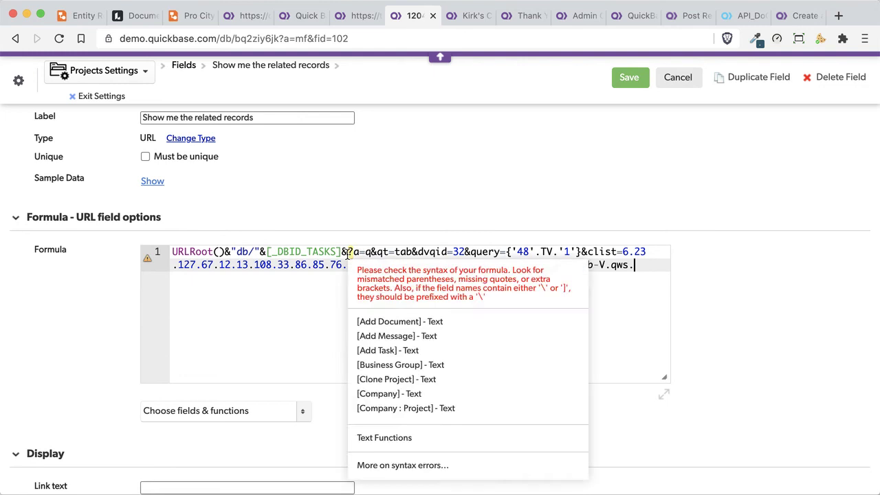
pyautogui.press('Escape')
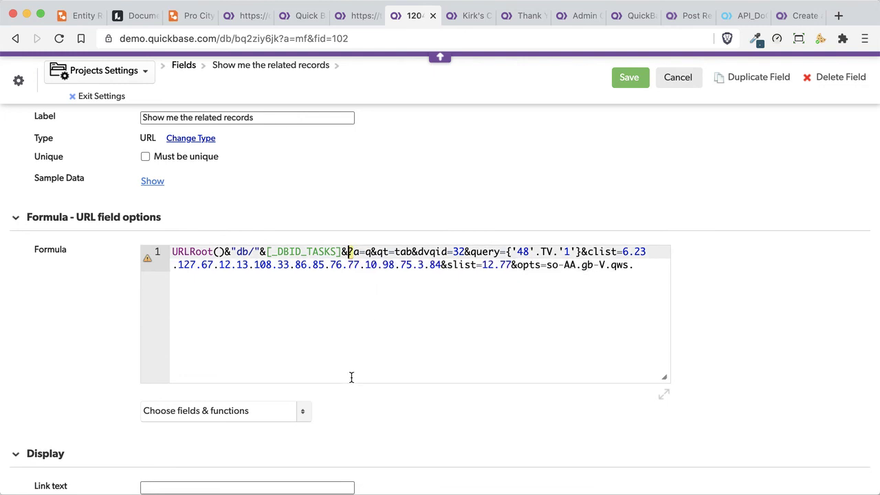
pyautogui.write('"')
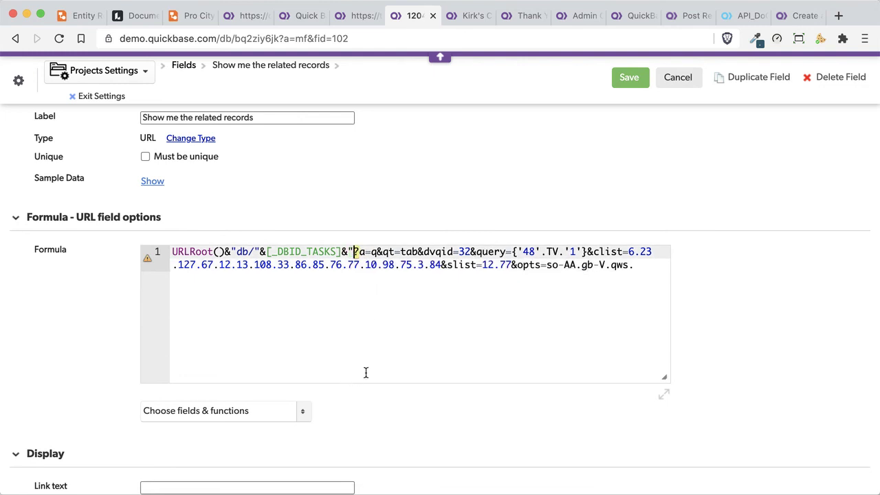
pyautogui.click(356, 252)
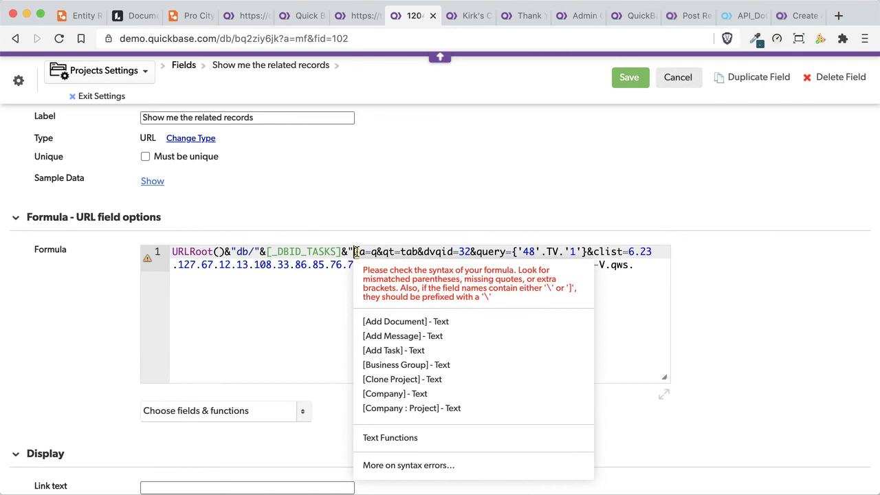
pyautogui.press('Escape')
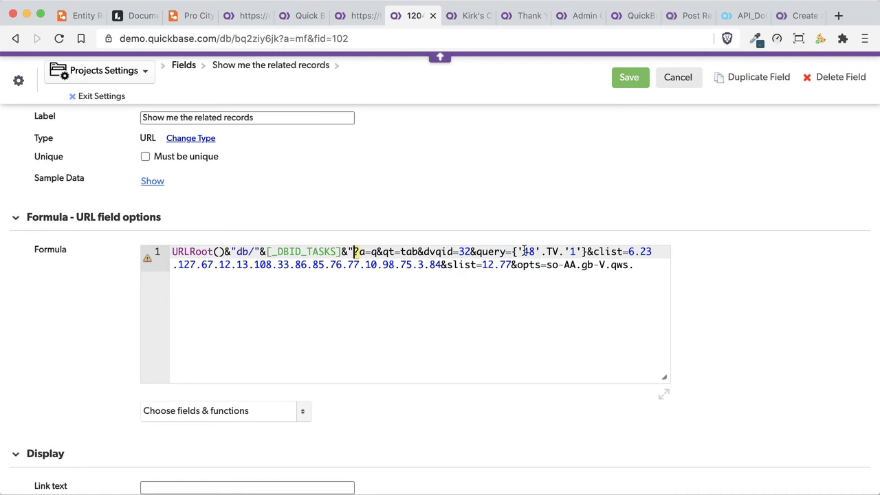
# Replace the fixed value 1 in the formula's {'48'.TV.'1'} query with "&[Record ID#]&" to reference the current record
pyautogui.moveTo(524, 252); pyautogui.dragTo(535, 252)
pyautogui.doubleClick(570, 251)
pyautogui.moveTo(546, 252); pyautogui.dragTo(558, 252)
pyautogui.click(560, 251)
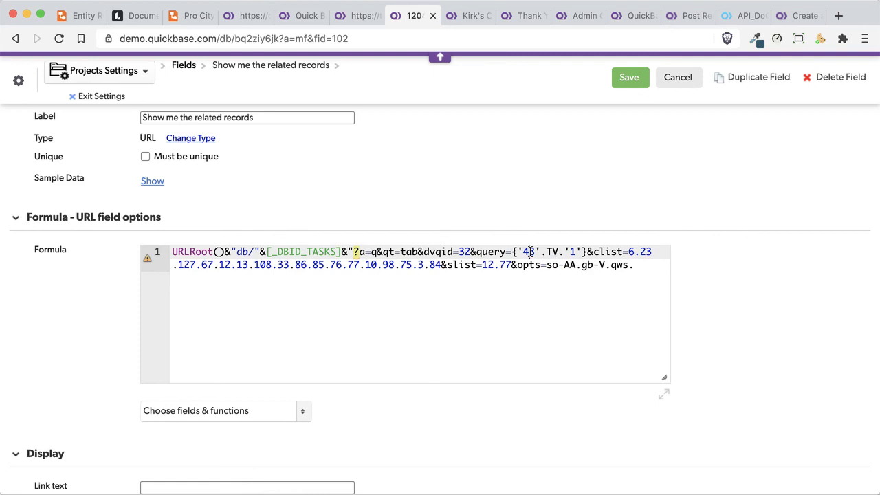
pyautogui.doubleClick(572, 252)
pyautogui.write('"&')
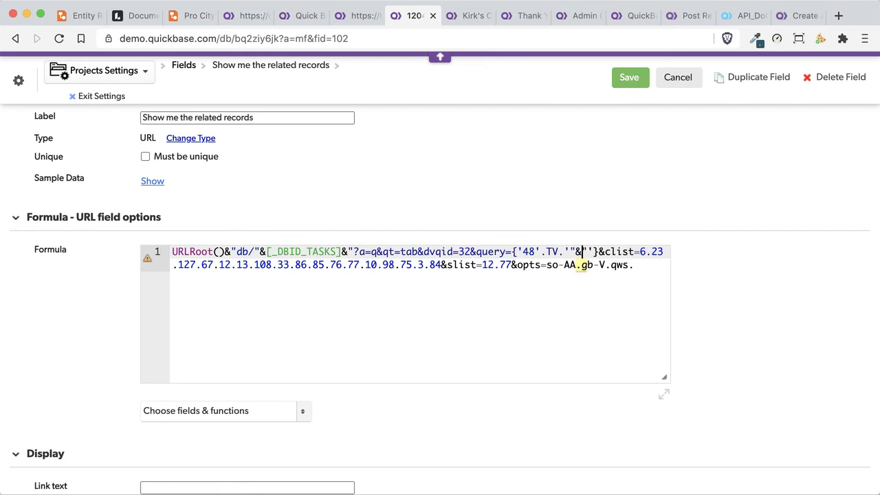
pyautogui.write('[')
pyautogui.write('Record')
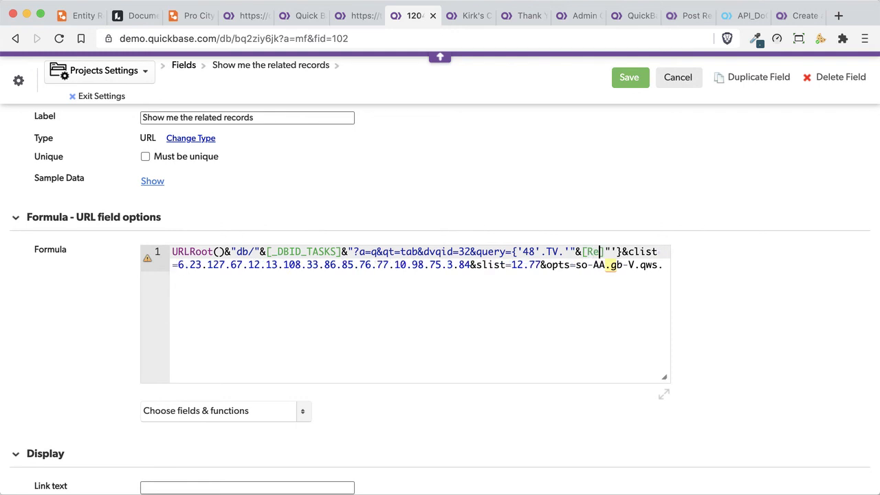
pyautogui.write(' ID')
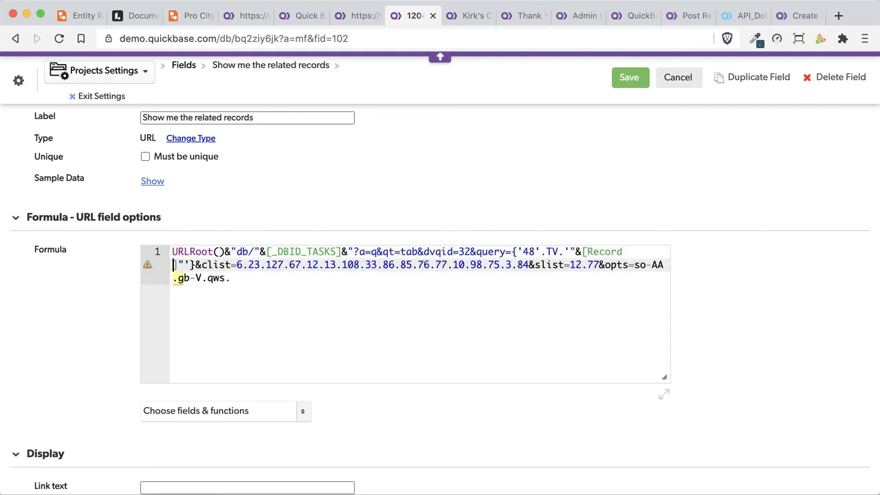
pyautogui.write('#')
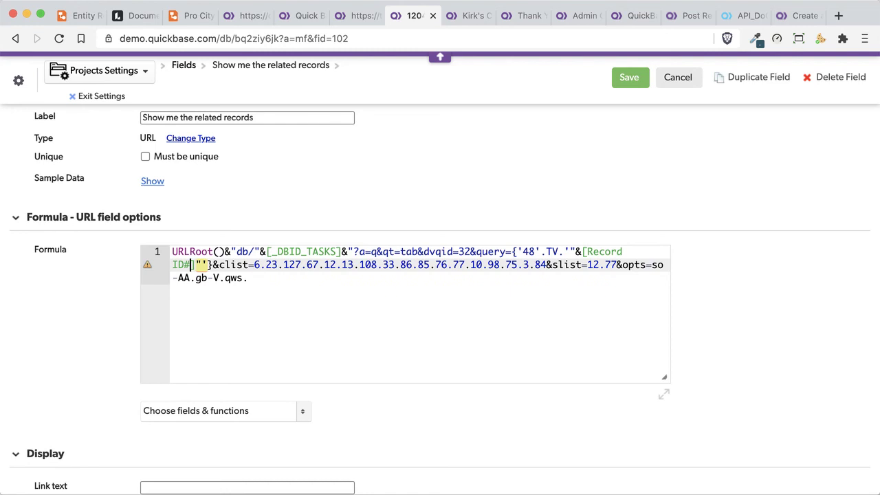
pyautogui.press('Right')
pyautogui.write('&')
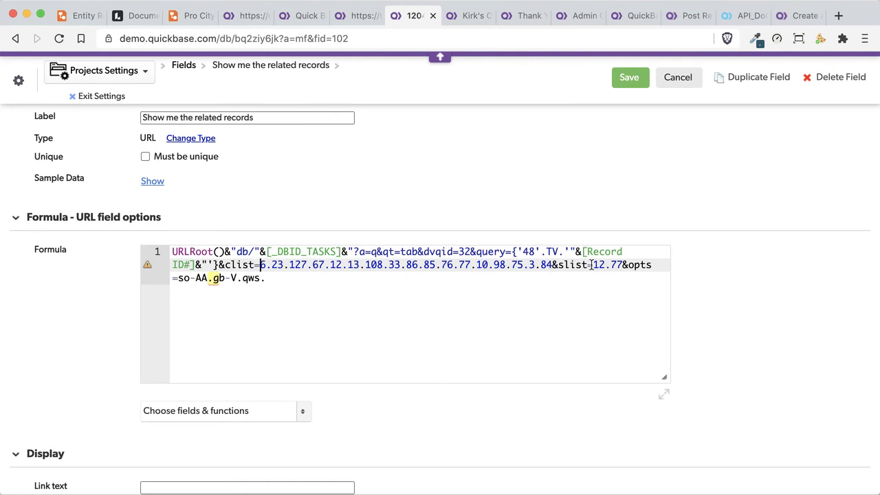
# Close the formula's text string with a double quote after qws. and save the field
pyautogui.moveTo(564, 268); pyautogui.dragTo(603, 267)
pyautogui.click(271, 278)
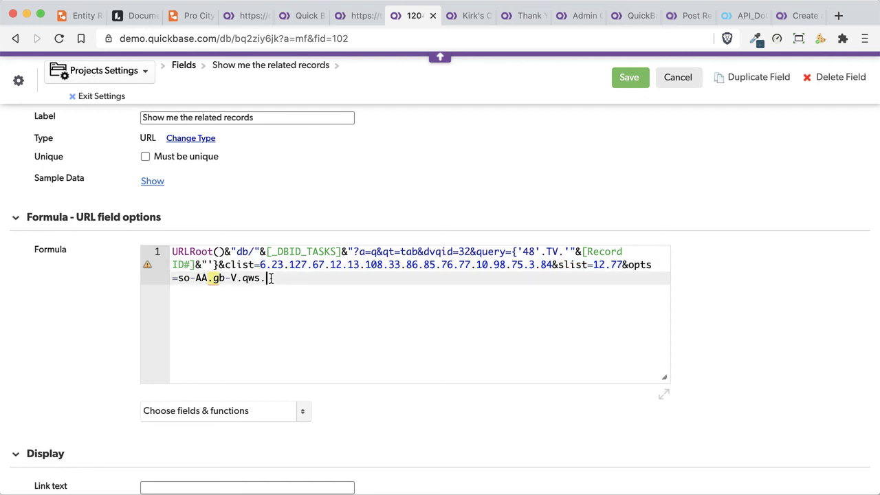
pyautogui.write('"')
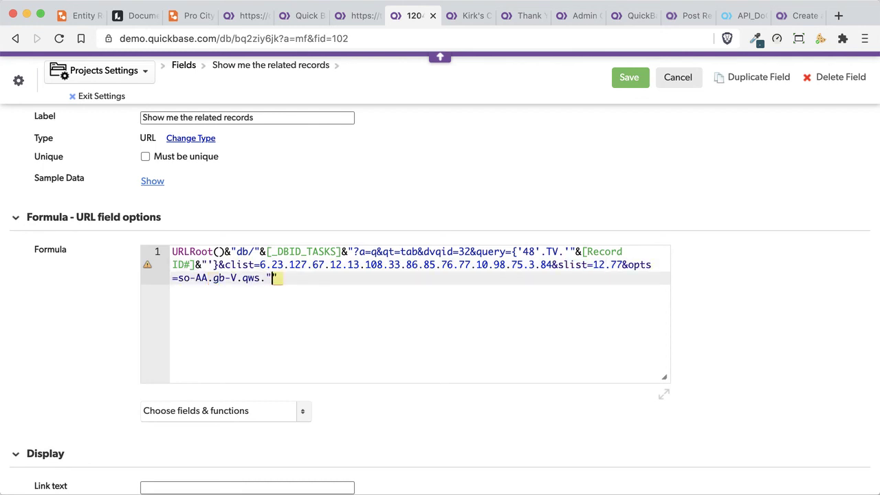
pyautogui.press('Delete')
pyautogui.click(352, 251)
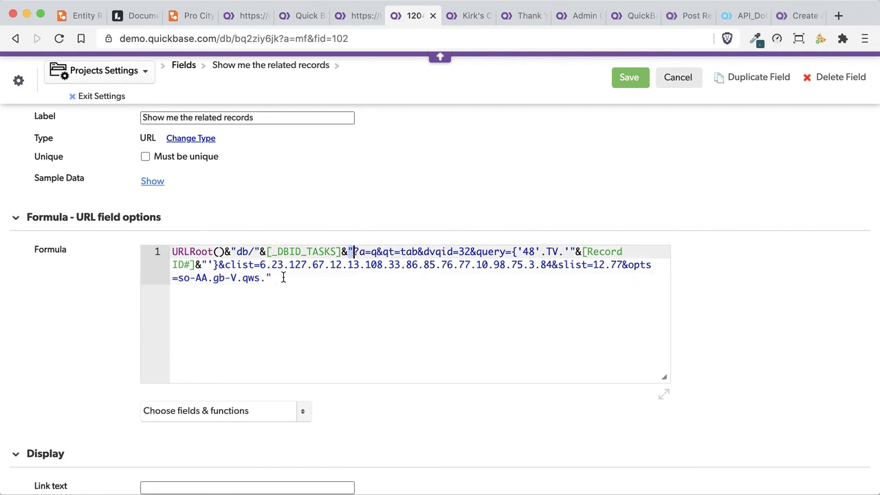
pyautogui.click(634, 79)
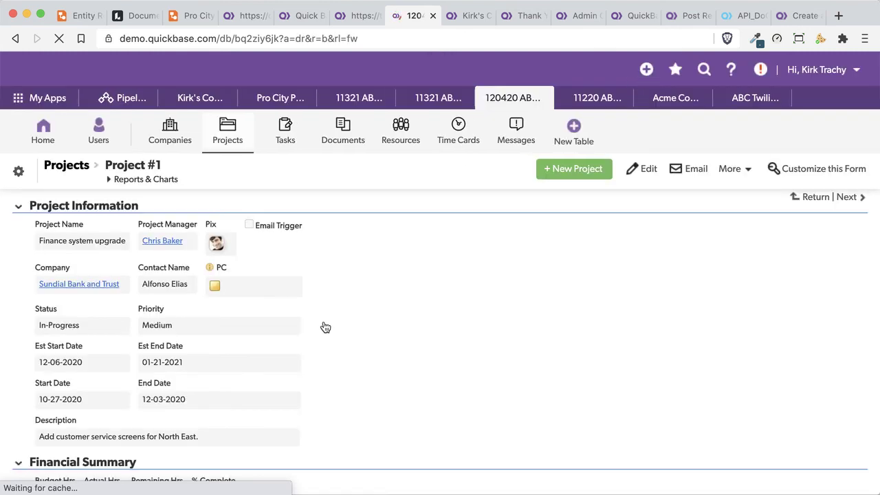
# Compare the record ID in the generated link with the Project #1 title, and go to the next project record
pyautogui.scroll(-10, 325, 335)
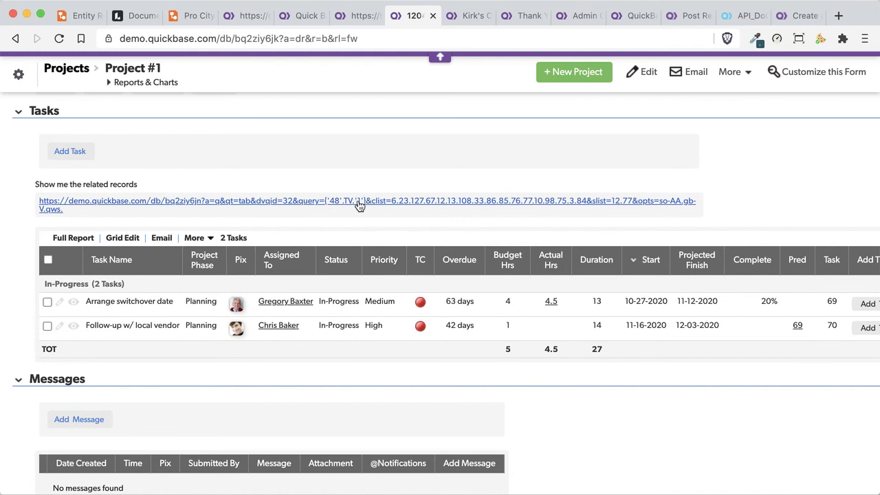
pyautogui.scroll(4, 240, 124)
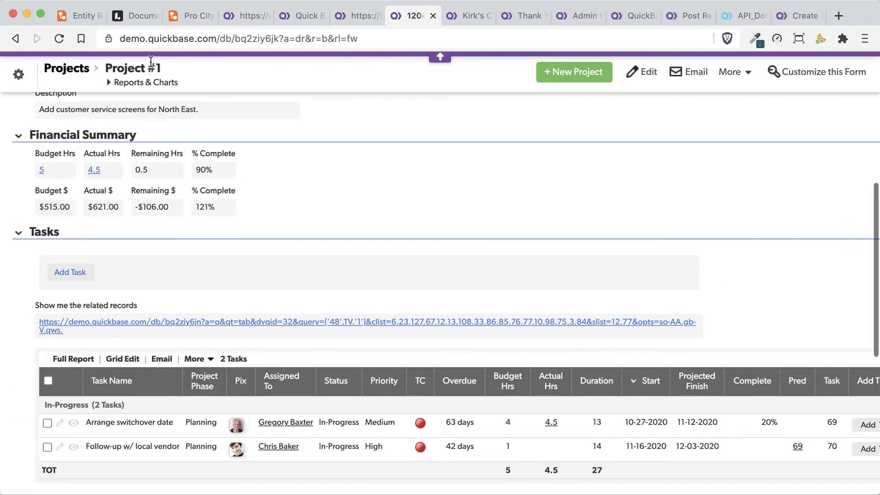
pyautogui.moveTo(146, 68); pyautogui.dragTo(169, 69)
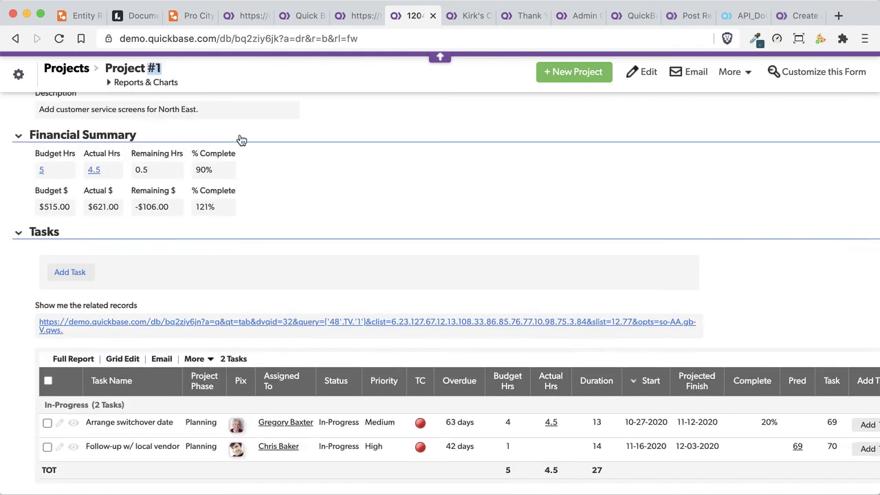
pyautogui.click(459, 182)
pyautogui.scroll(10, 508, 179)
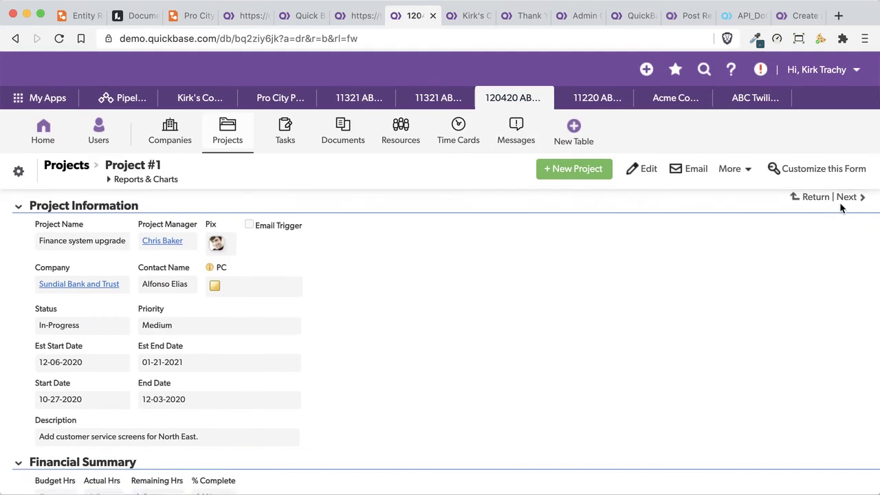
pyautogui.click(846, 200)
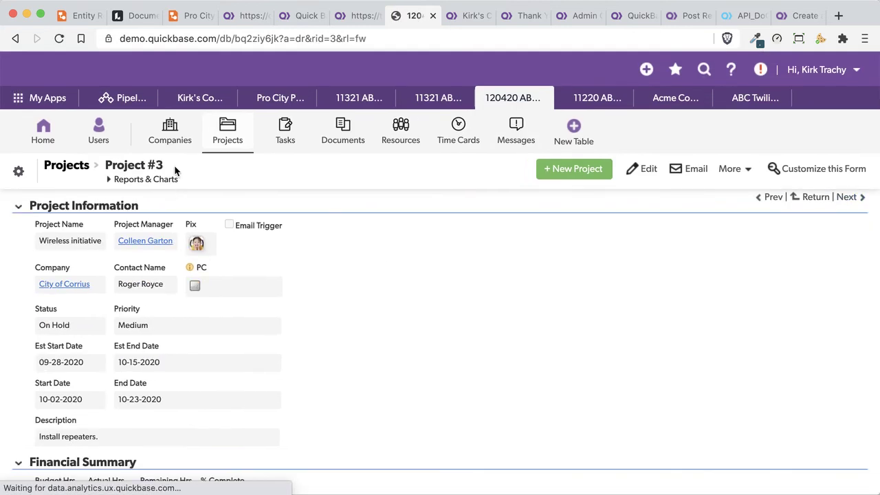
# Test the "Show me the related records" link on Project #3, review the tasks report it opens, and return to the project record
pyautogui.scroll(-6, 296, 292)
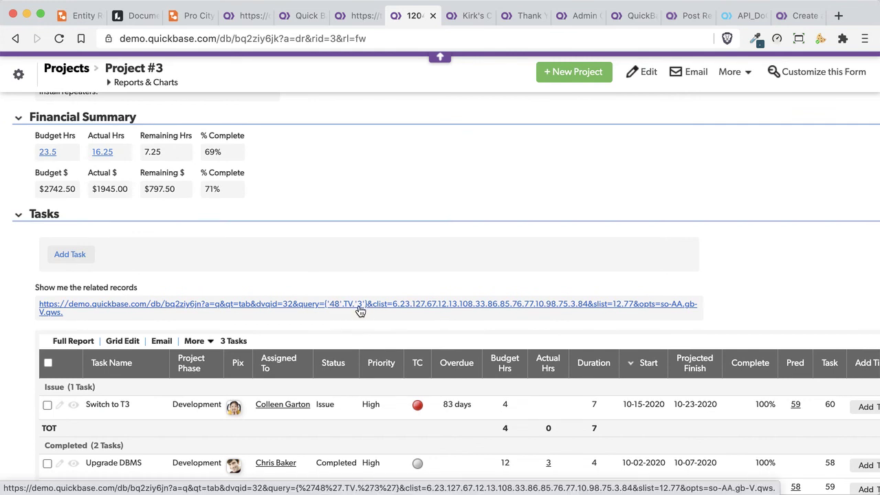
pyautogui.click(260, 309)
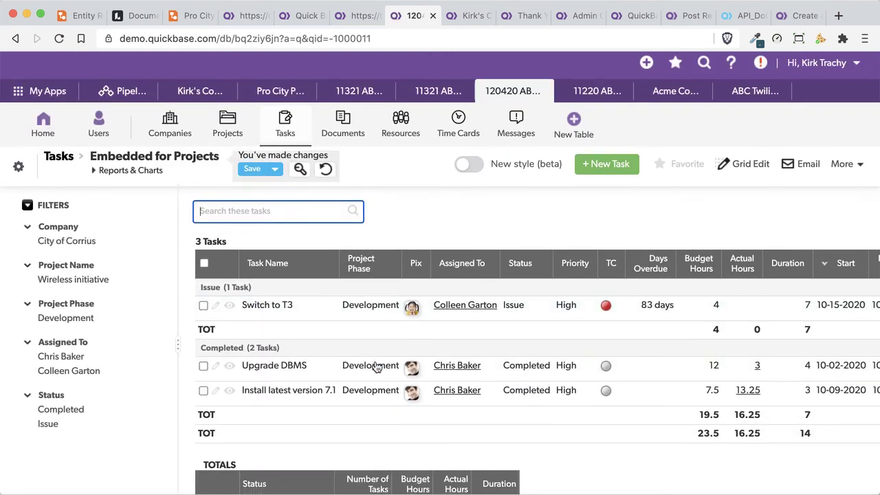
pyautogui.scroll(-3, 377, 365)
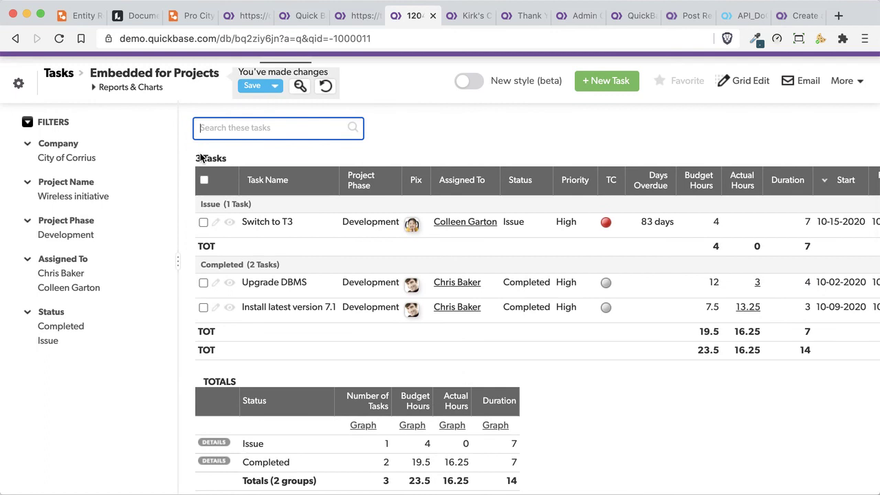
pyautogui.click(15, 39)
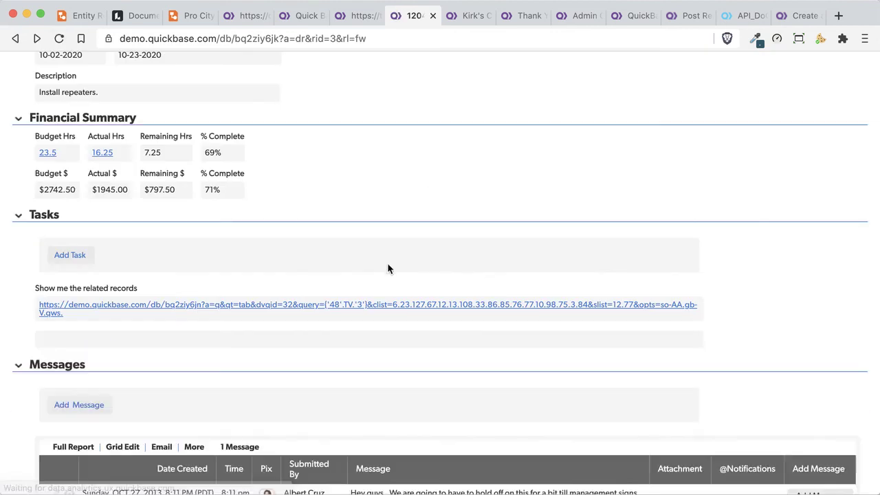
pyautogui.scroll(-3, 388, 267)
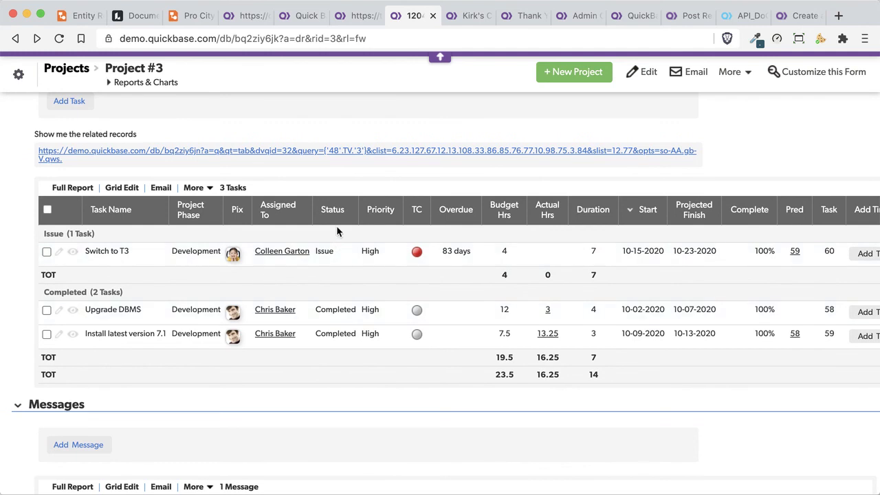
# Open the field properties of "Show me the related records" and set its link text to "Show me my tasks"
pyautogui.rightClick(68, 135)
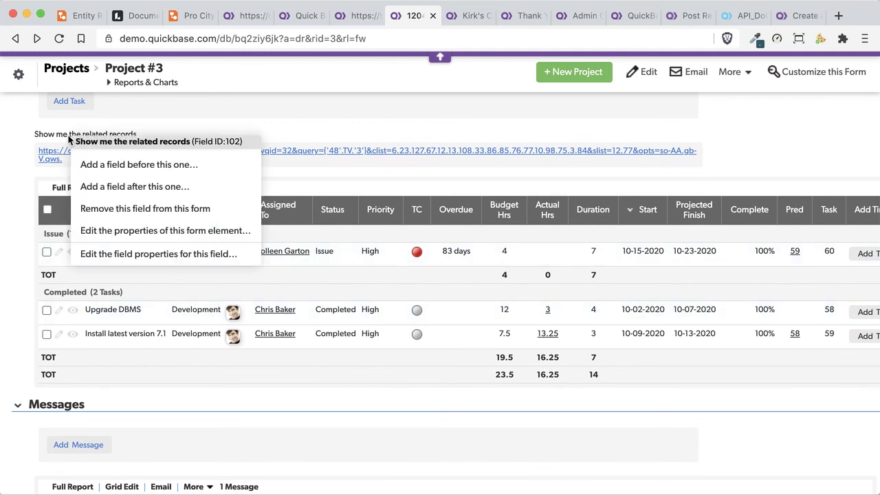
pyautogui.click(104, 254)
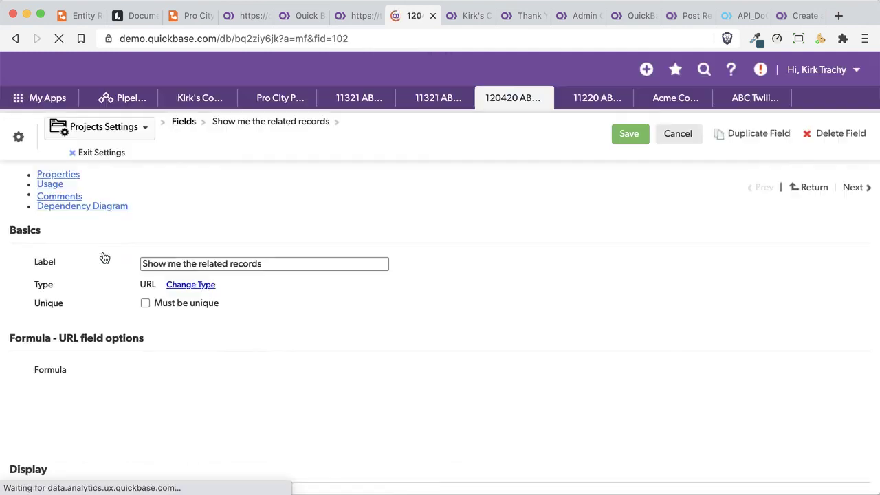
pyautogui.scroll(-6, 226, 316)
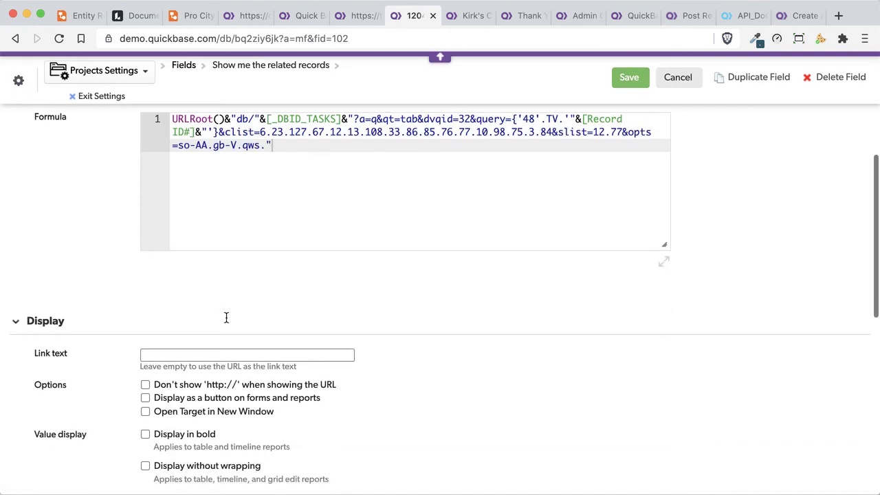
pyautogui.click(159, 293)
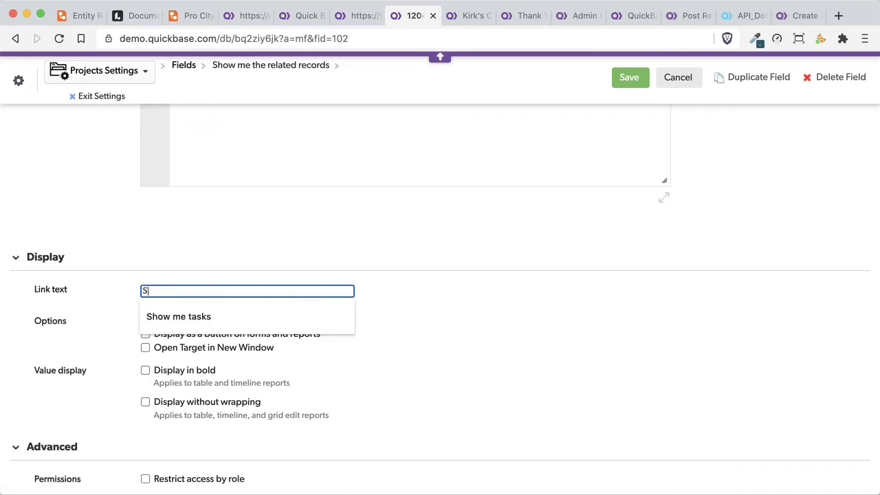
pyautogui.write('Show me my tasks')
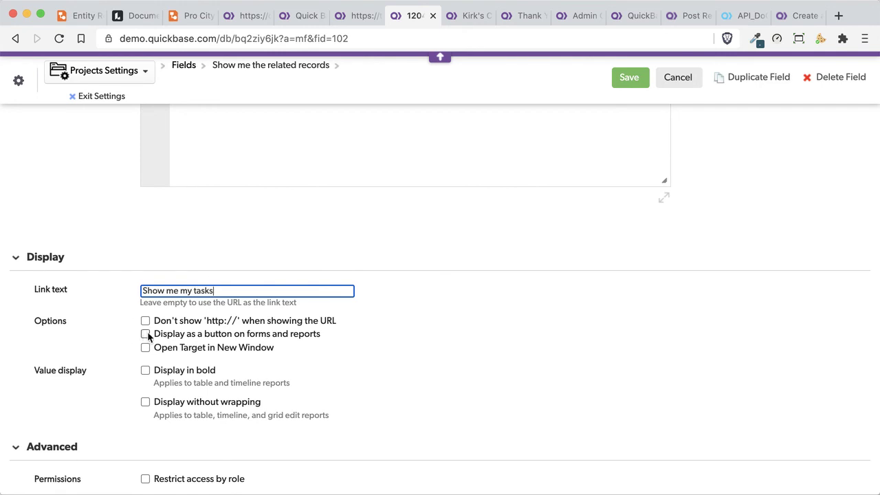
# Set the URL field to display as a button on forms and reports and to open its target in a new window
pyautogui.click(145, 334)
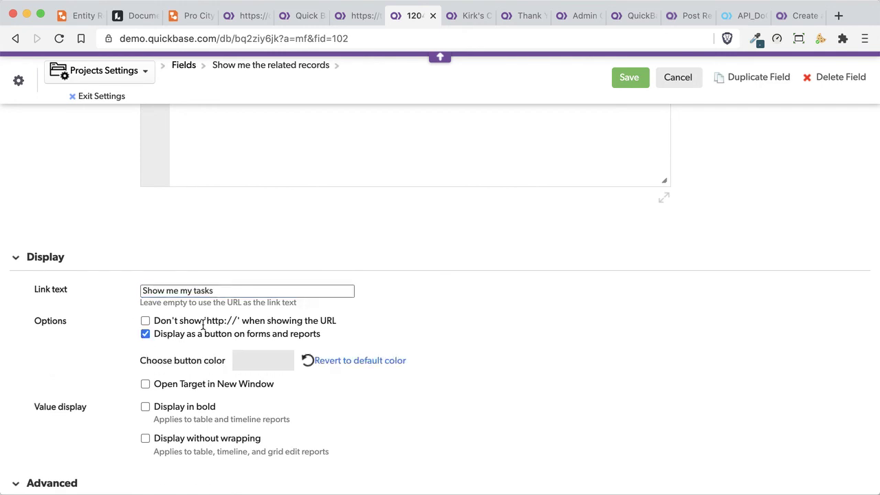
pyautogui.scroll(-2, 216, 324)
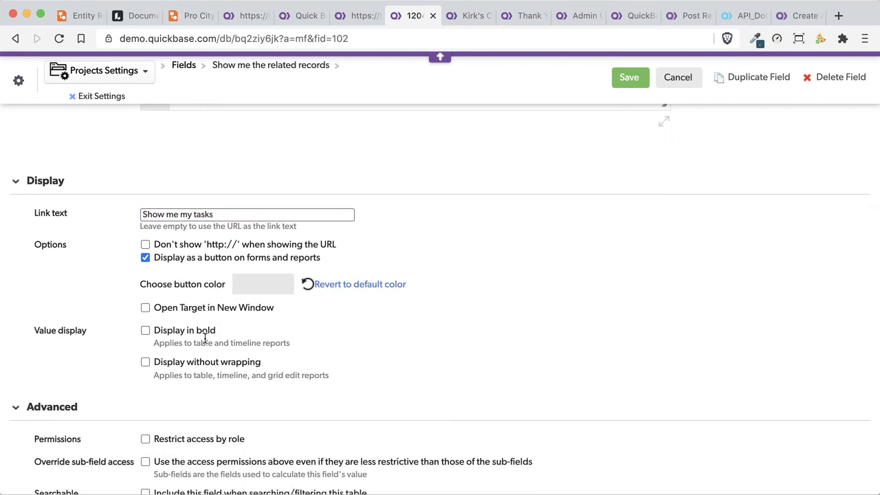
pyautogui.click(145, 307)
pyautogui.scroll(-2, 264, 326)
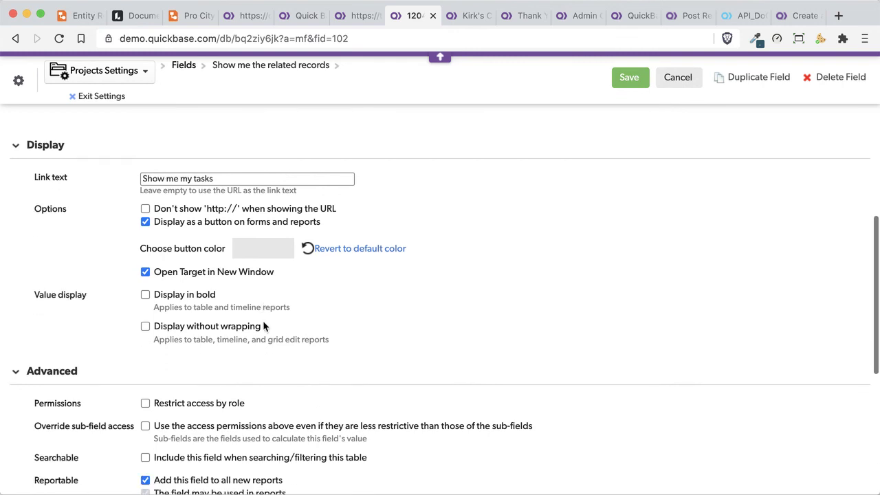
pyautogui.scroll(-1, 263, 326)
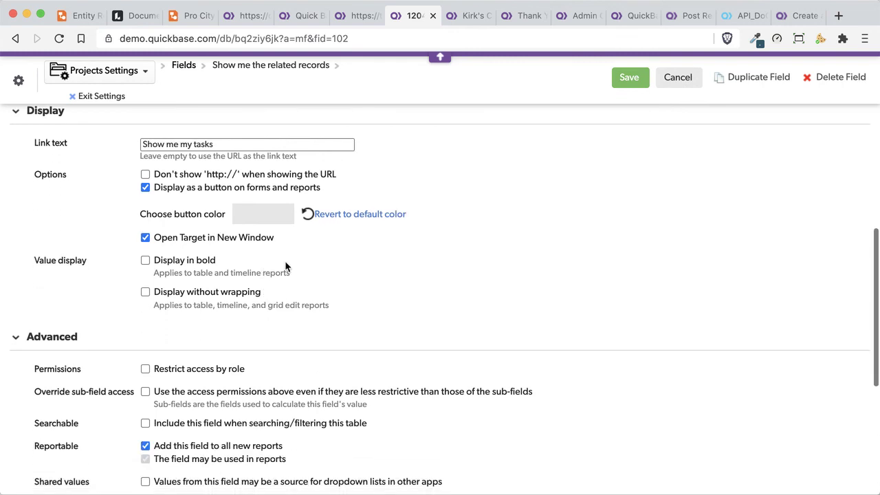
# Set the button color to a saturated blue and save the field
pyautogui.click(261, 212)
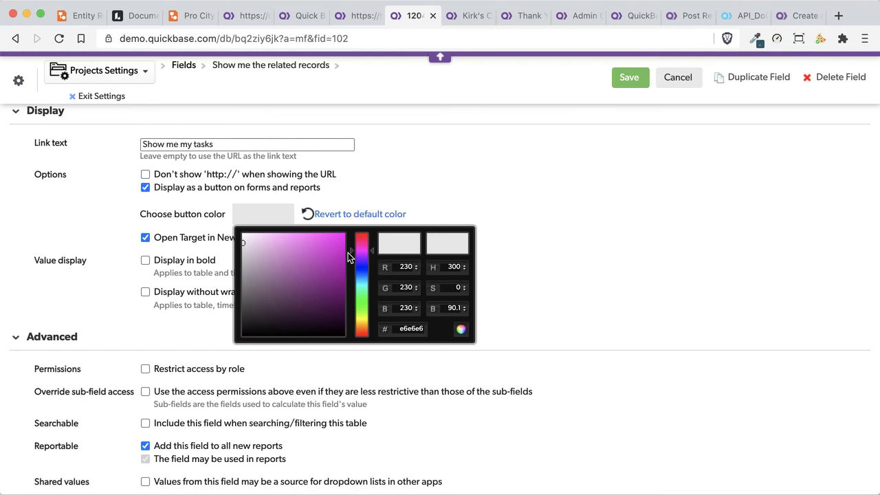
pyautogui.moveTo(353, 259); pyautogui.dragTo(352, 270)
pyautogui.moveTo(242, 244); pyautogui.dragTo(344, 238)
pyautogui.click(629, 79)
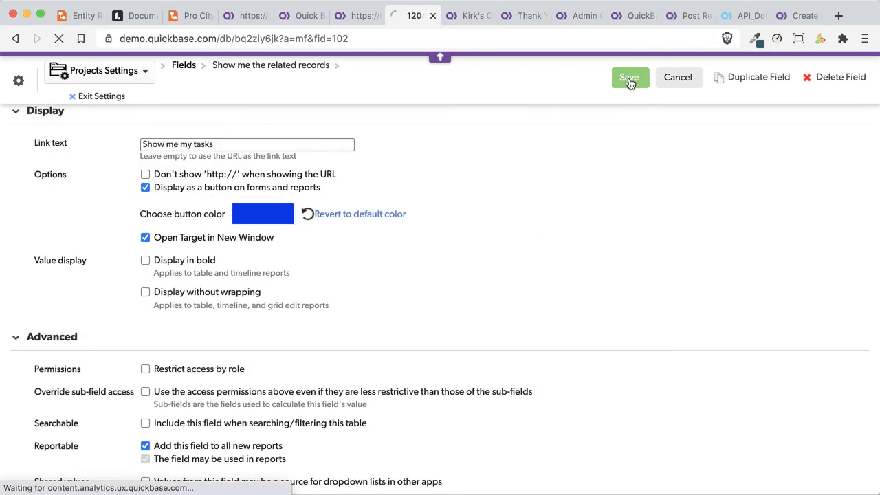
# Test the "Show me my tasks" button on Project #3, review the tasks report it opens, and return to the project record
pyautogui.scroll(-10, 274, 335)
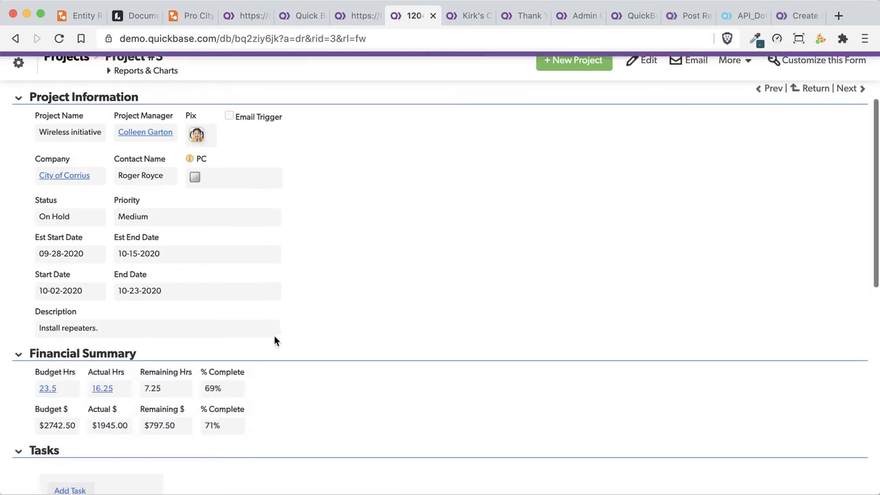
pyautogui.scroll(-1, 275, 337)
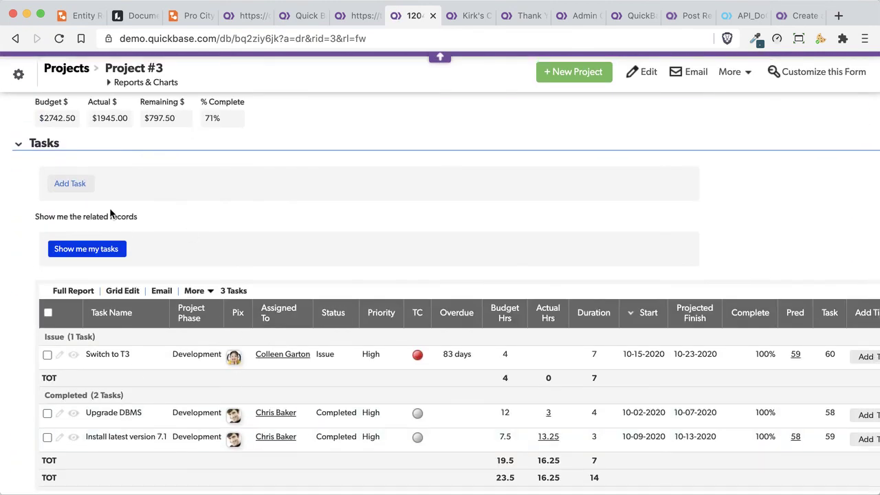
pyautogui.click(81, 250)
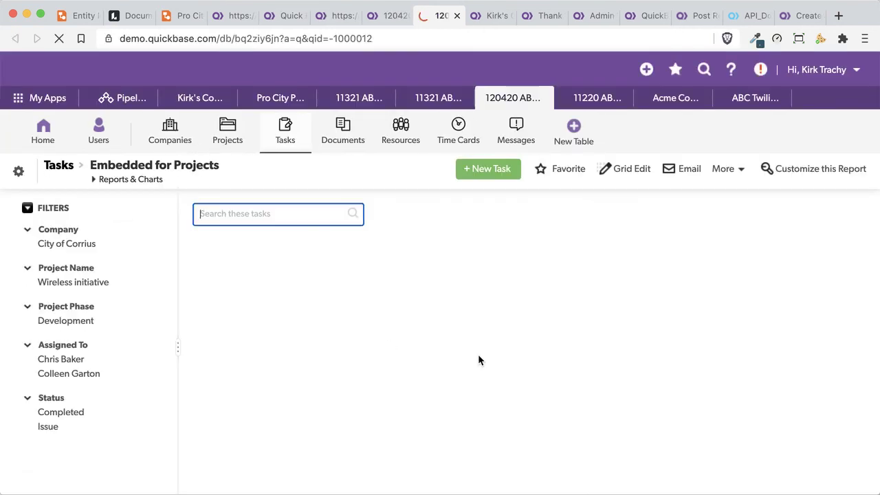
pyautogui.scroll(-3, 515, 363)
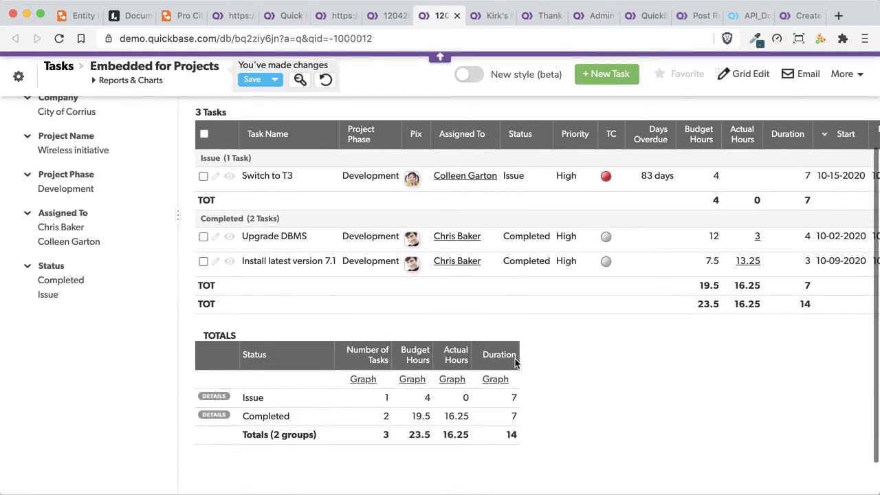
pyautogui.scroll(3, 515, 363)
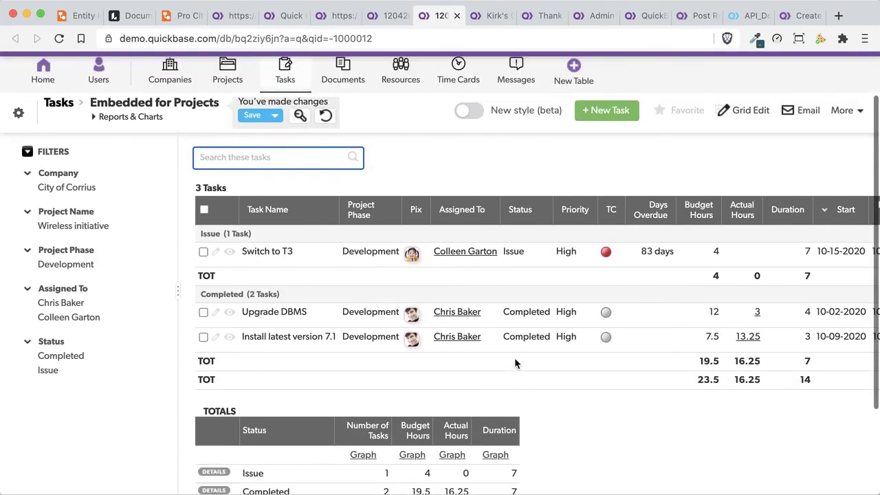
pyautogui.click(394, 21)
pyautogui.scroll(-3, 319, 238)
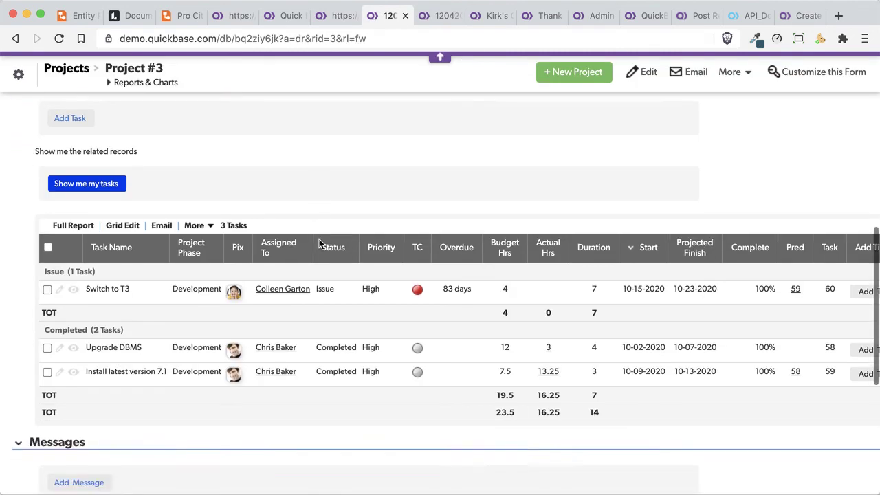
pyautogui.scroll(2, 318, 237)
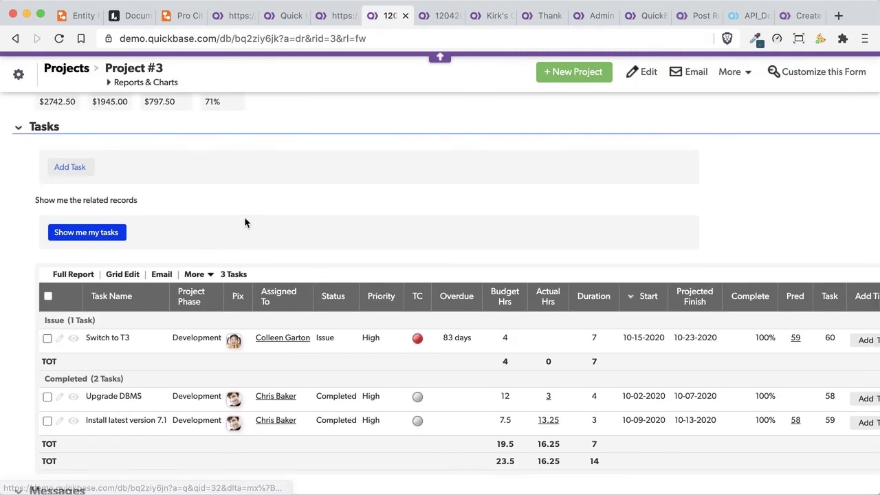
pyautogui.scroll(1, 245, 220)
pyautogui.scroll(3, 223, 226)
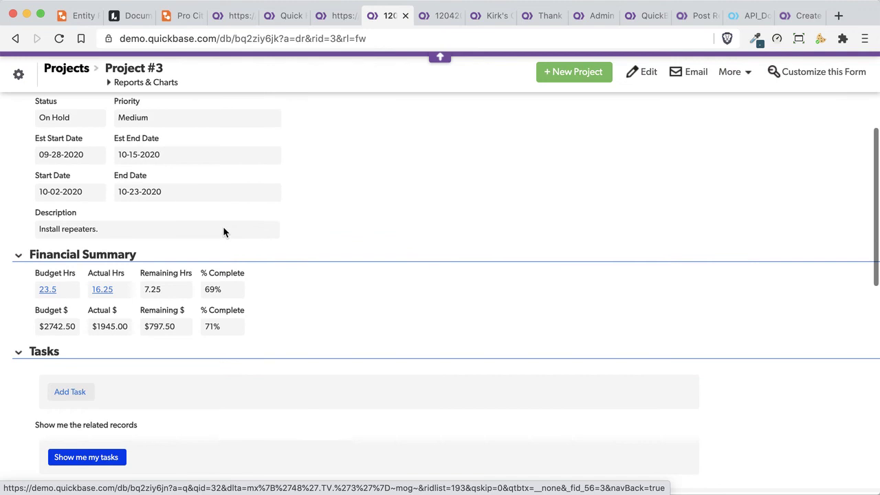
pyautogui.scroll(-3, 223, 227)
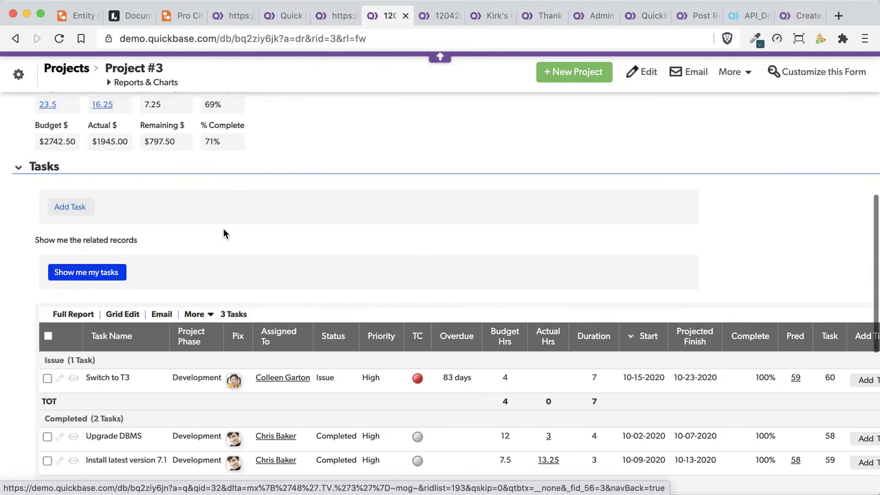
# Open the "Show me the related records" field's properties again and examine the formula's [_DBID_TASKS], field 48, [Record ID#] and clist parts
pyautogui.rightClick(77, 246)
pyautogui.click(135, 359)
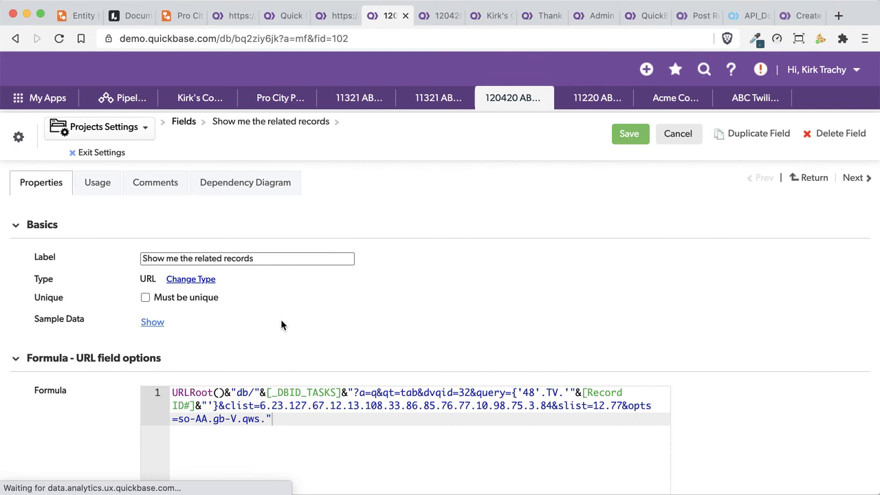
pyautogui.scroll(-3, 280, 319)
pyautogui.scroll(-1, 281, 319)
pyautogui.moveTo(271, 243); pyautogui.dragTo(338, 242)
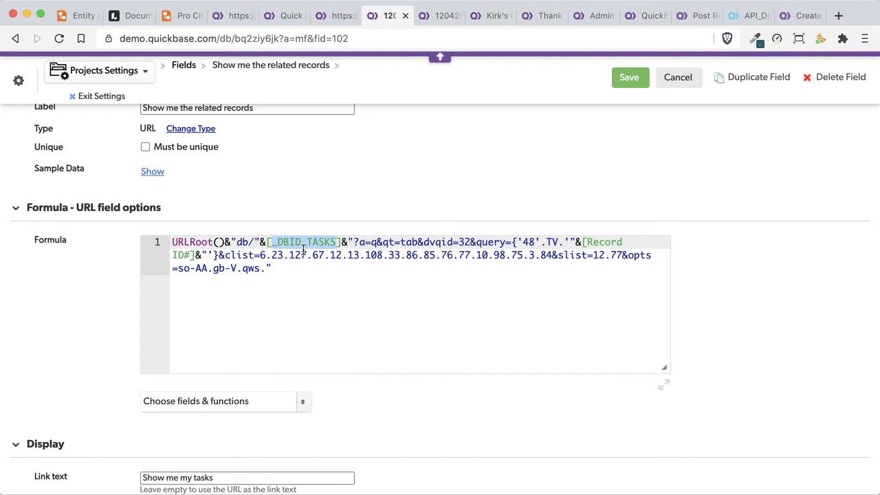
pyautogui.click(524, 242)
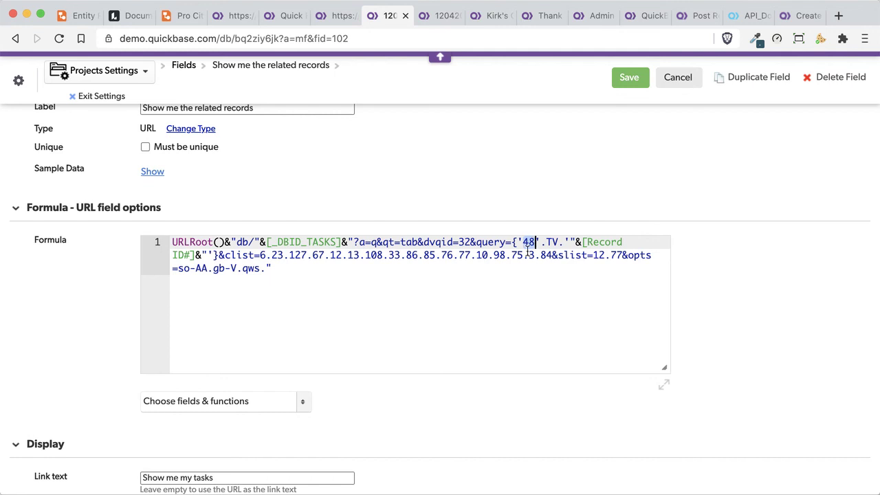
pyautogui.moveTo(582, 242); pyautogui.dragTo(624, 242)
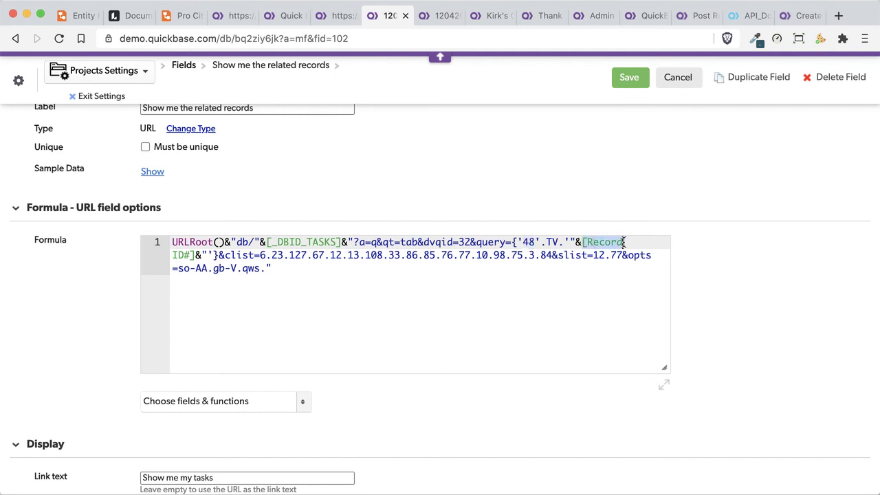
pyautogui.click(259, 256)
pyautogui.moveTo(262, 257); pyautogui.dragTo(542, 255)
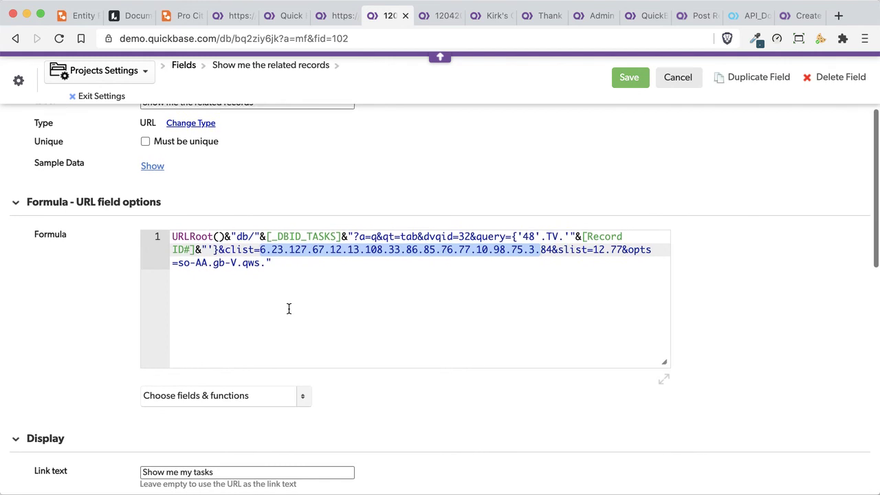
pyautogui.scroll(3, 288, 309)
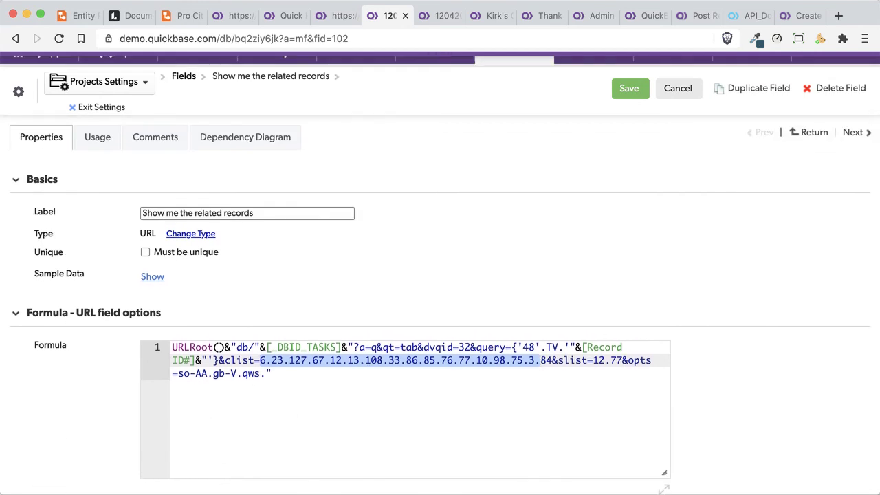